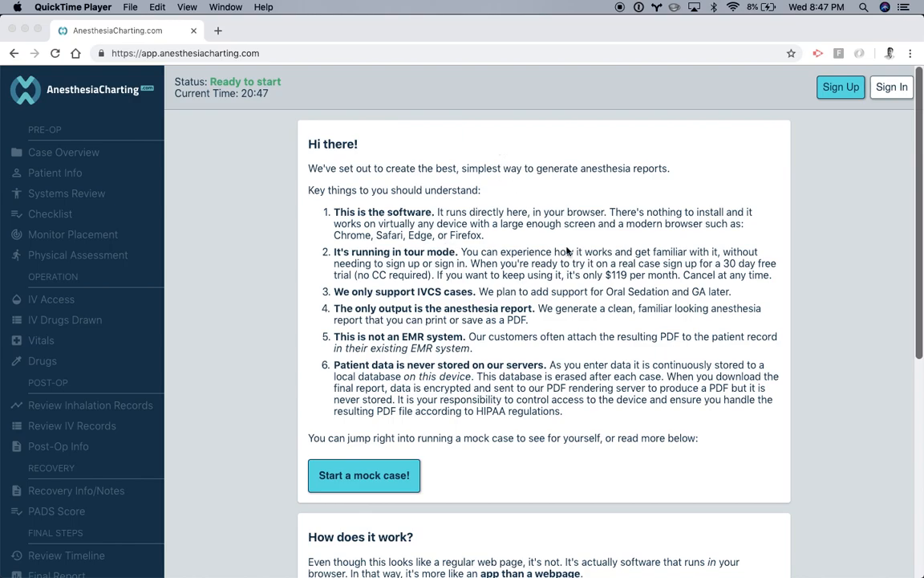
Review the introduction on the welcome page and start a mock case
scroll(567, 252, "down", 2)
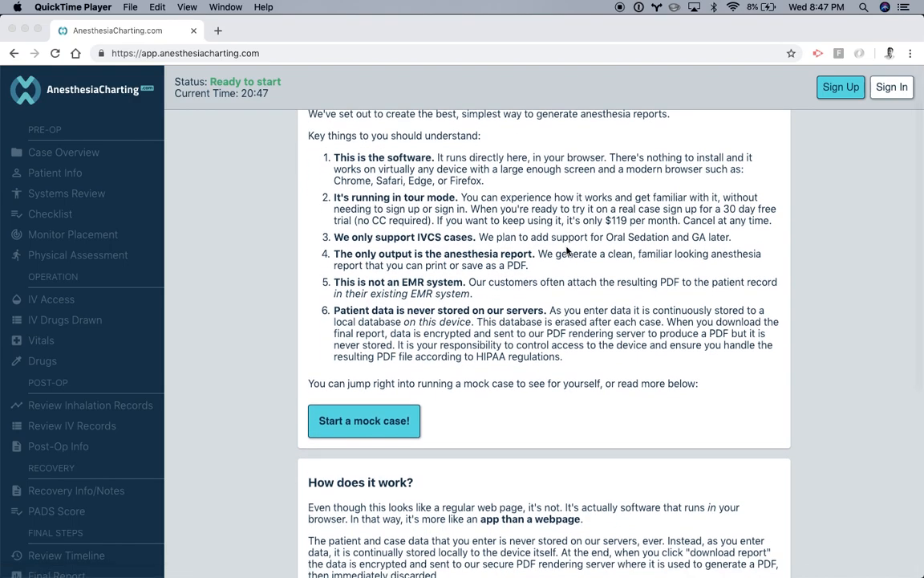
scroll(567, 251, "up", 1)
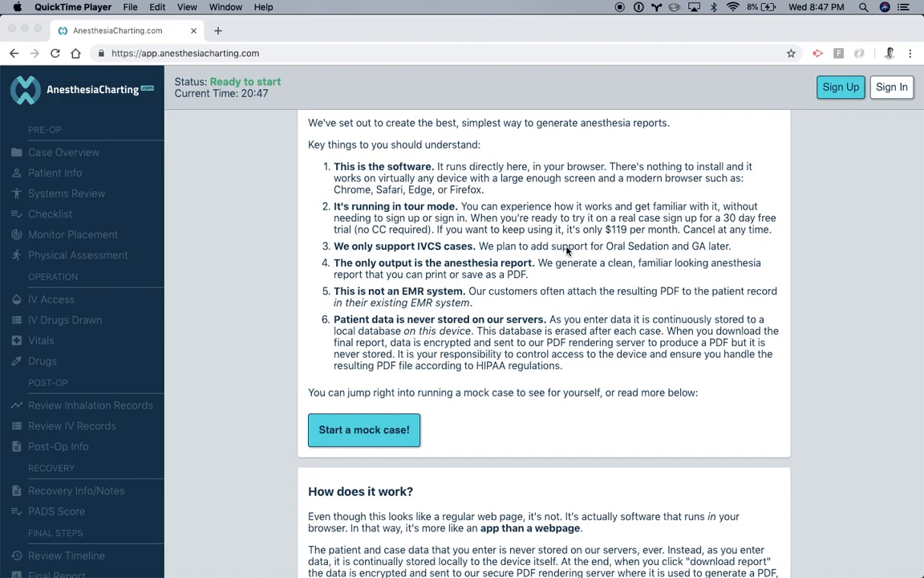
scroll(566, 251, "up", 2)
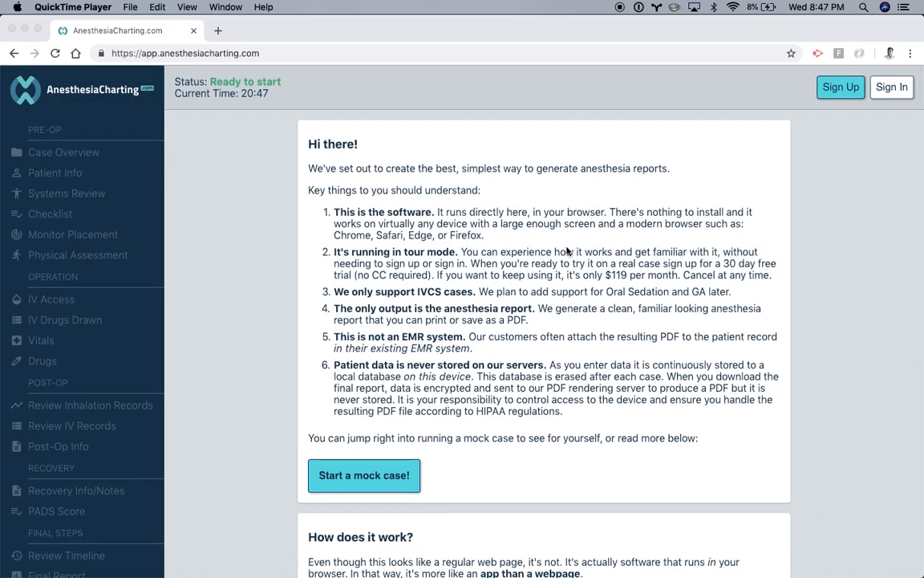
left_click(359, 480)
left_click(405, 479)
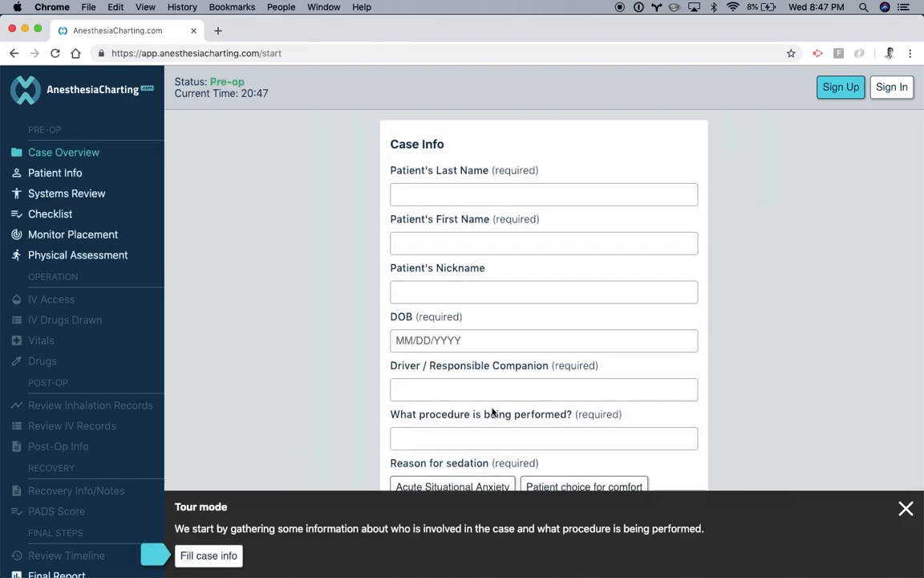
Fill the case info form with the tour's sample data and continue to the patient info form
left_click_drag(241, 508, 176, 505)
left_click(245, 511)
scroll(405, 390, "down", 4)
scroll(484, 304, "down", 4)
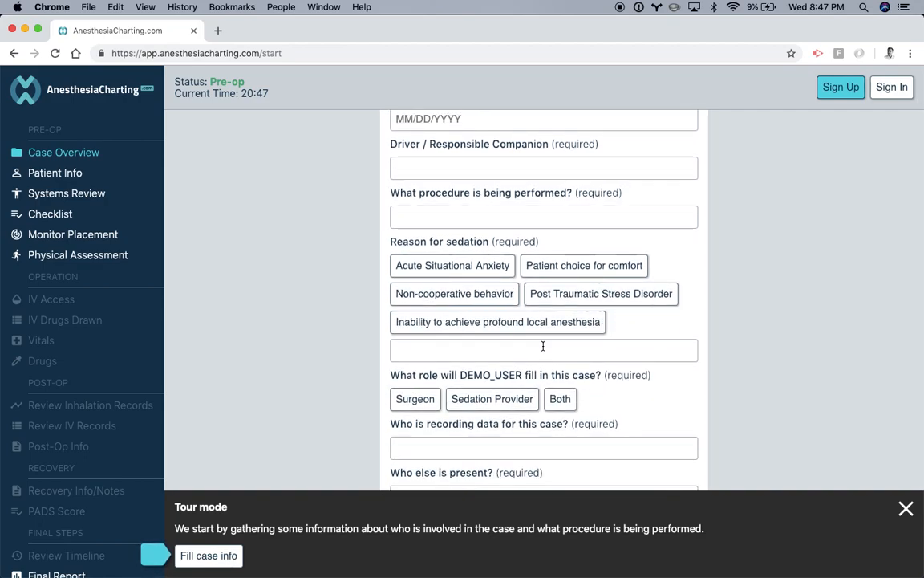
scroll(542, 346, "down", 5)
scroll(542, 348, "down", 1)
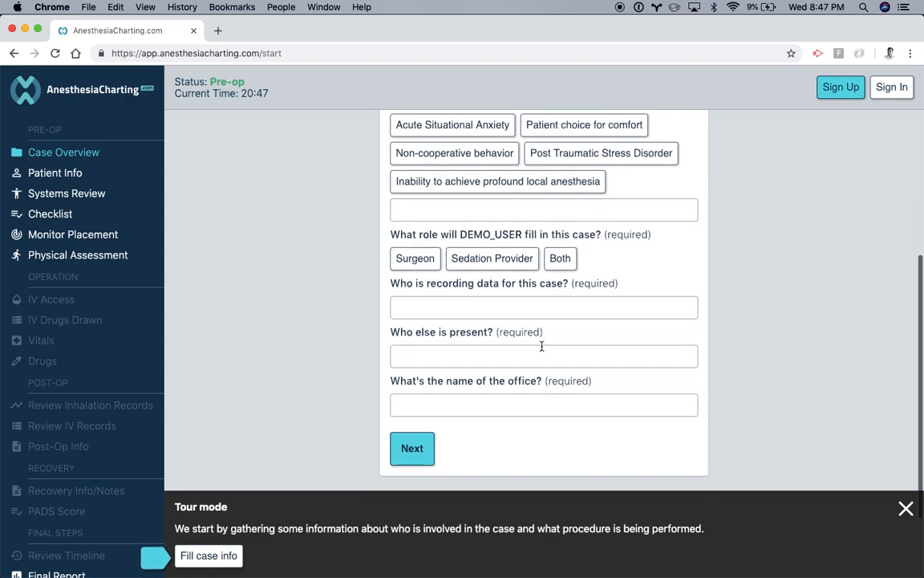
left_click(210, 557)
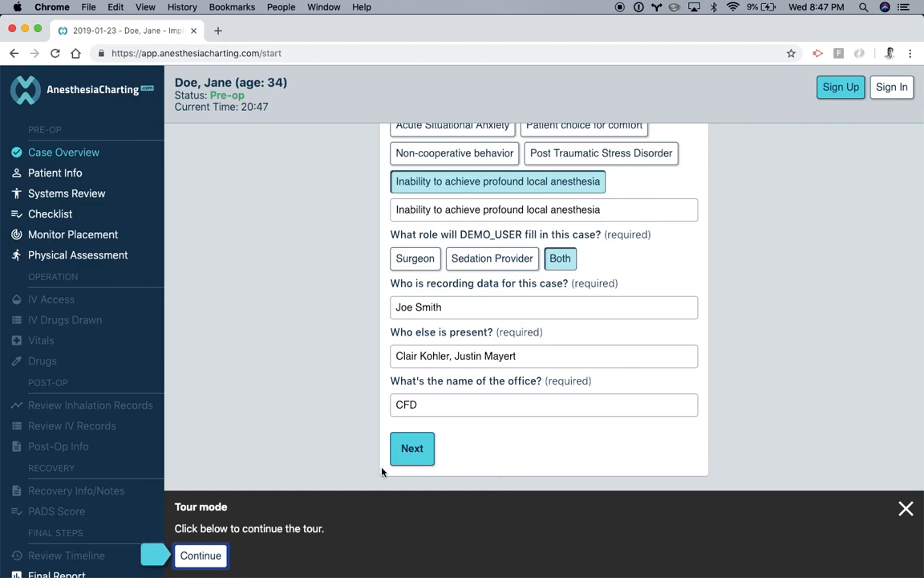
left_click(199, 556)
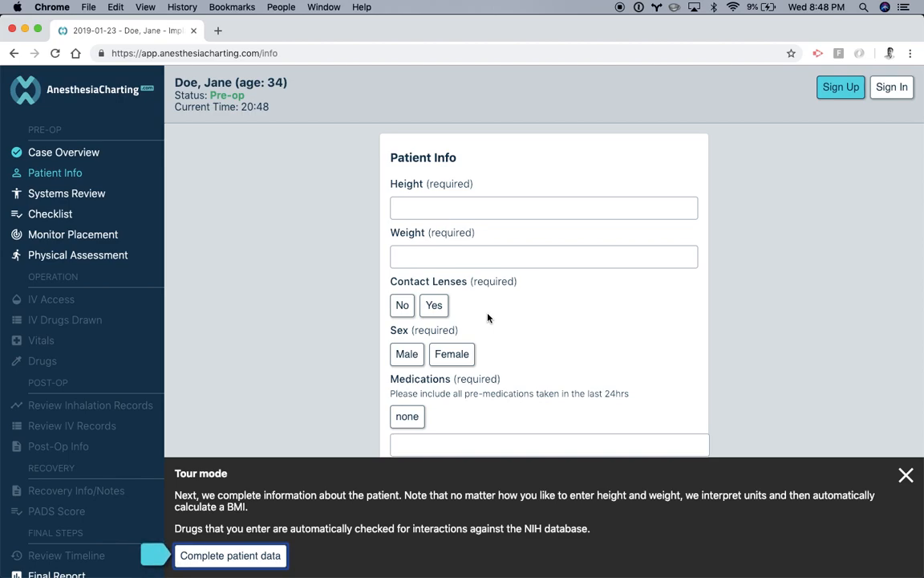
Try the patient height as 6 feet 3 inches, 183 and 1.2m, clearing the field after each entry
left_click(482, 210)
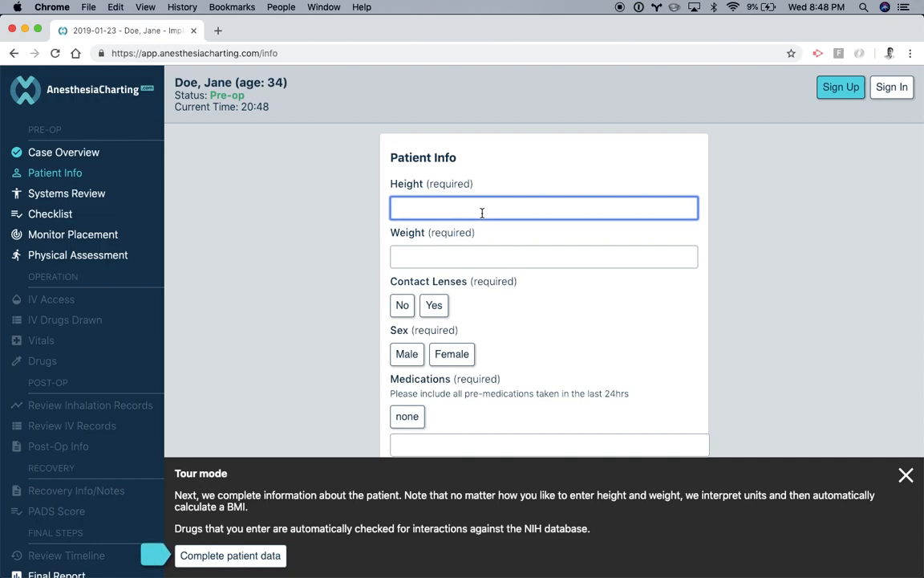
type("6 fe")
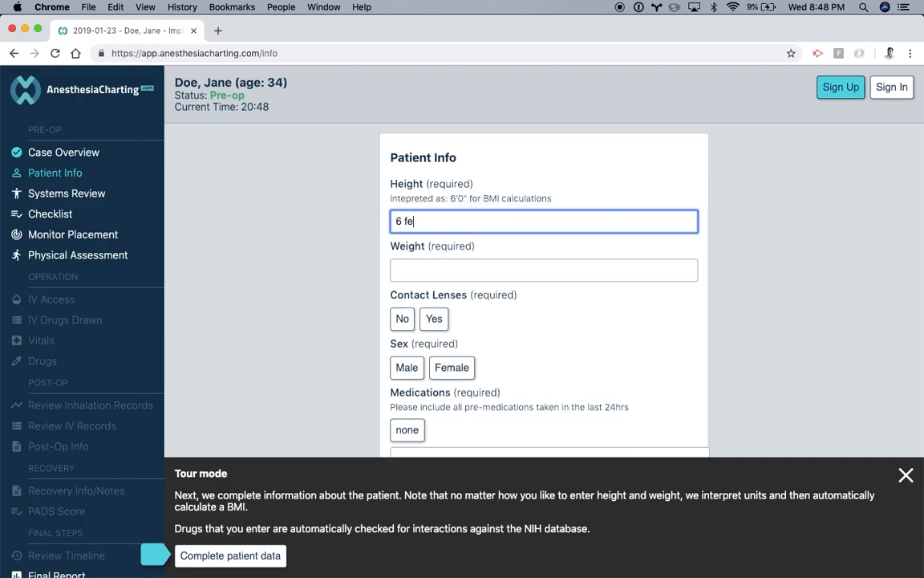
type("et 3 inches")
key("super+a")
key("BackSpace")
type("183")
key("super+a")
key("BackSpace")
type("1.2m")
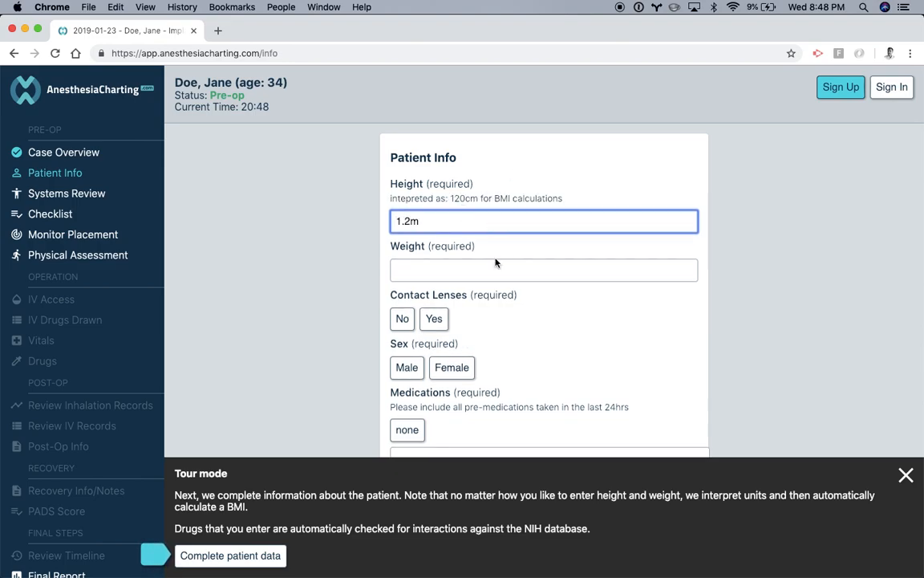
key("BackSpace")
key("BackSpace")
key("BackSpace")
key("BackSpace")
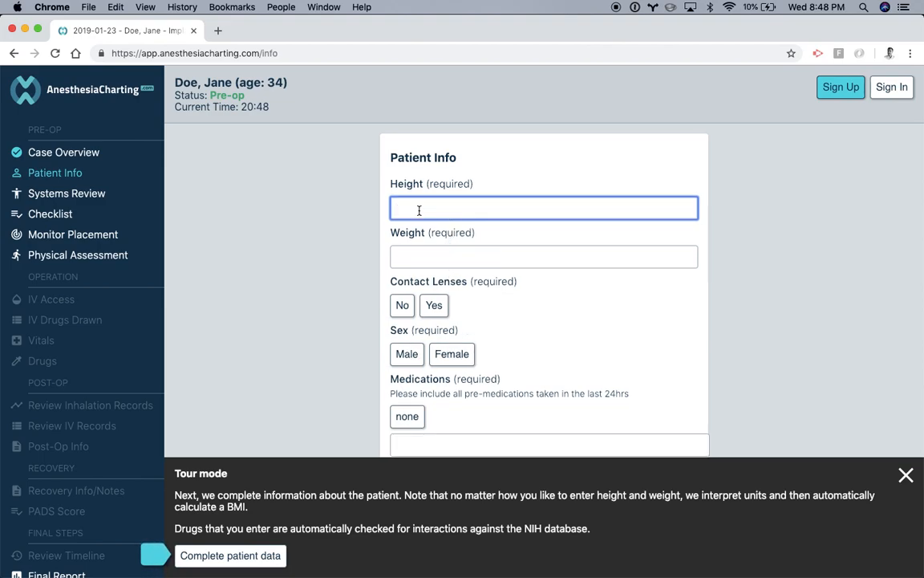
Set the patient's height to 6' and weight to 156, and check the interpreted weight and the BMI
type("6'")
key("Tab")
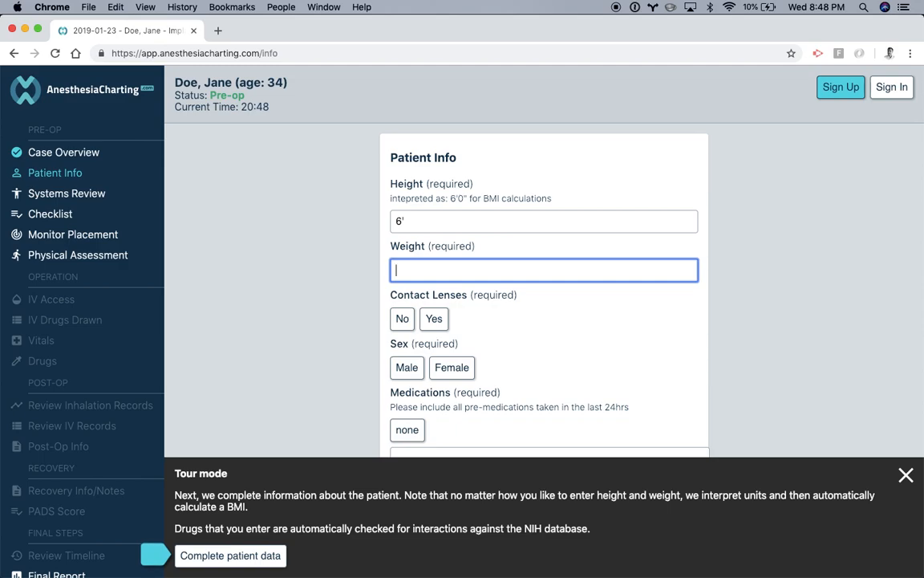
type("156")
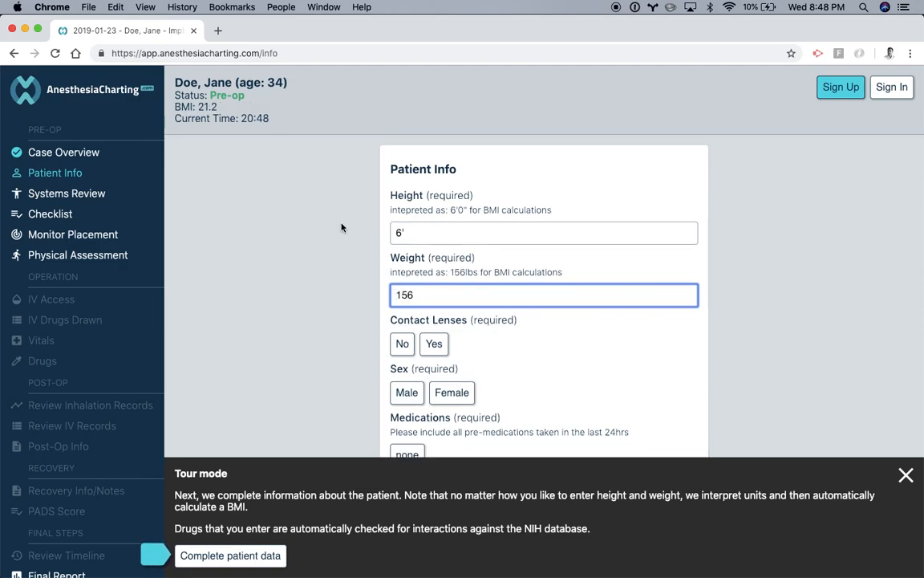
left_click_drag(393, 273, 464, 275)
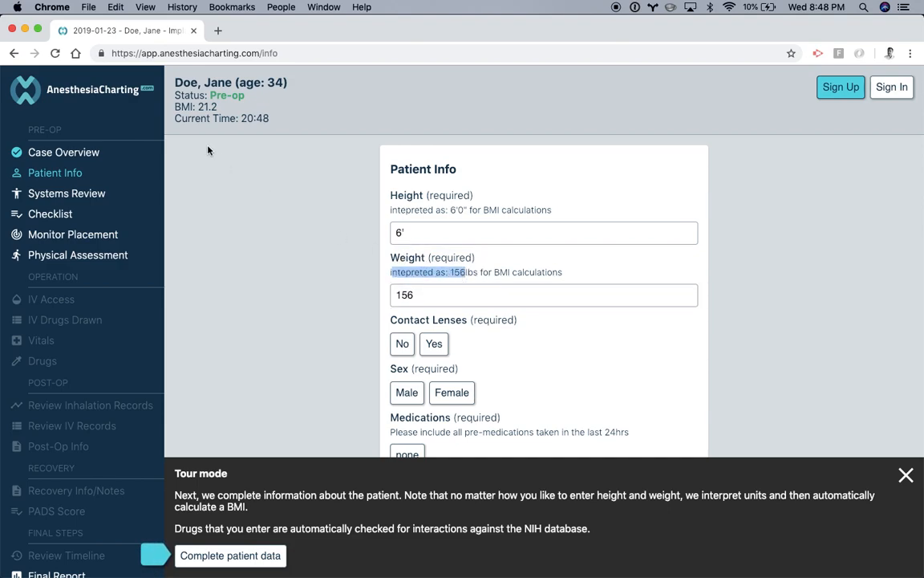
left_click_drag(220, 102, 172, 105)
left_click(261, 107)
Search for lipitor in the patient's medications and add Lipitor
scroll(528, 229, "down", 3)
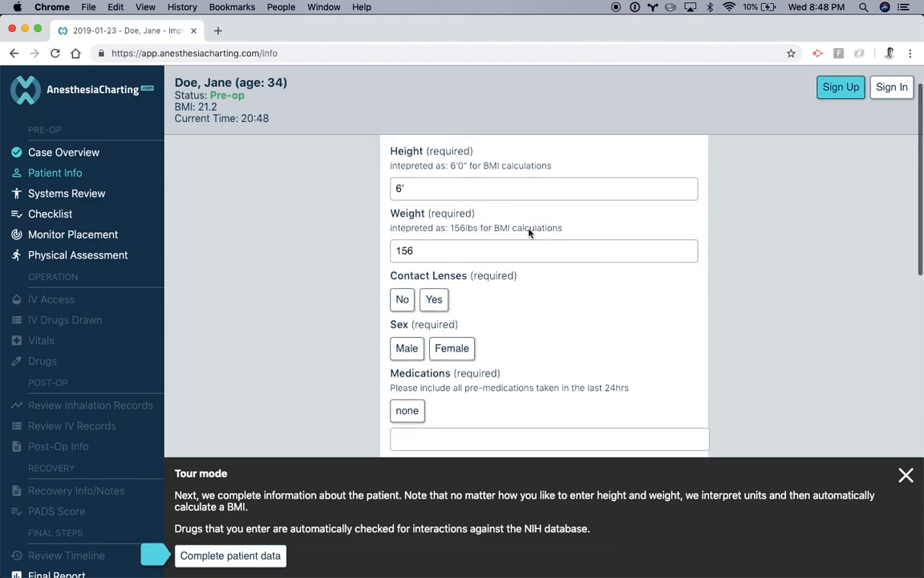
scroll(528, 231, "down", 2)
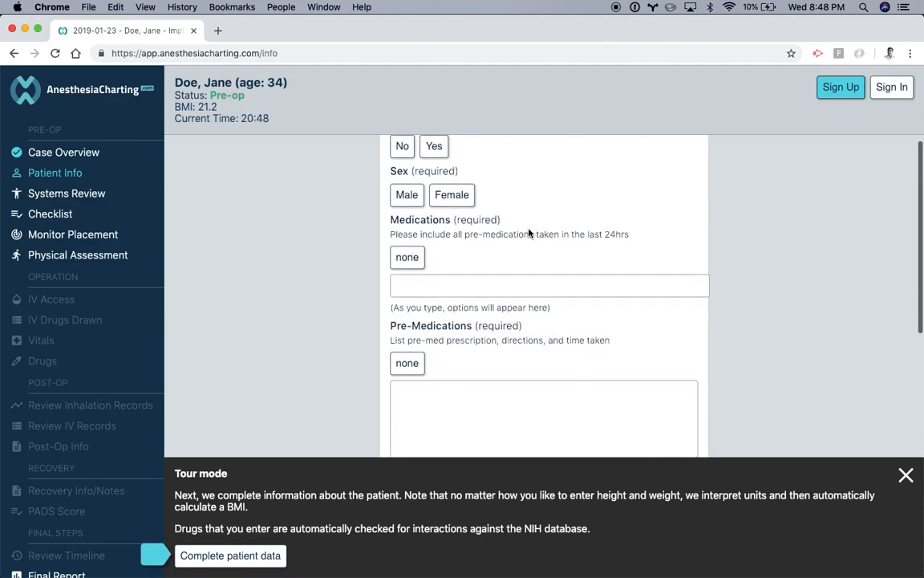
left_click(427, 290)
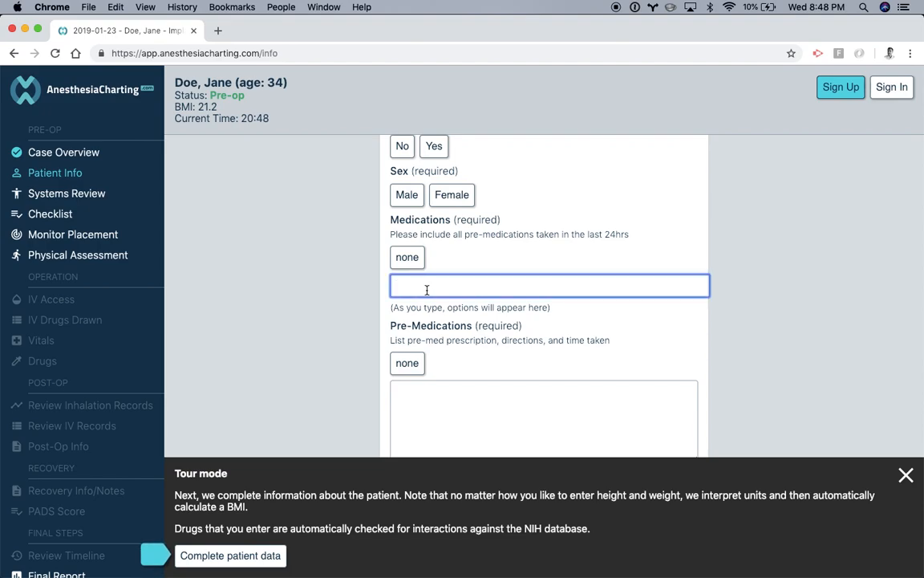
type("lipitor")
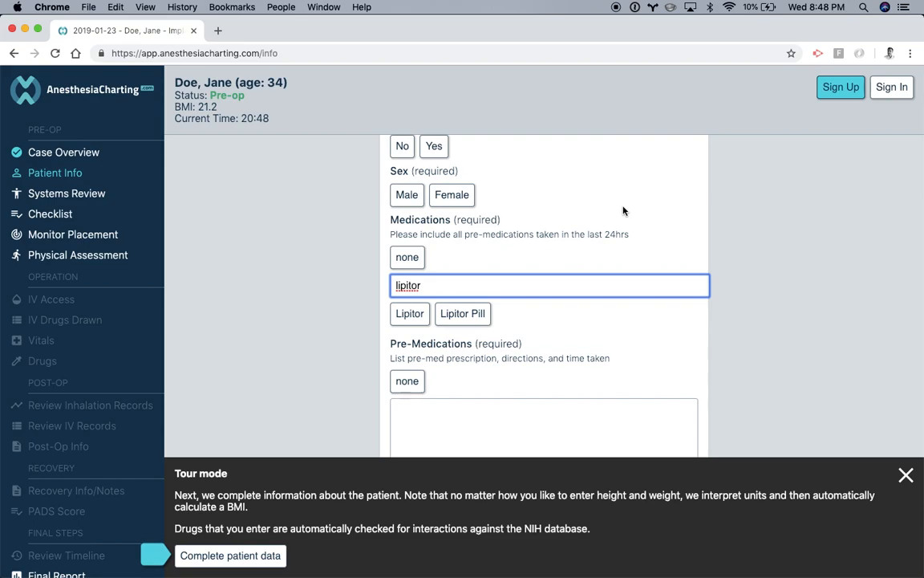
left_click(408, 313)
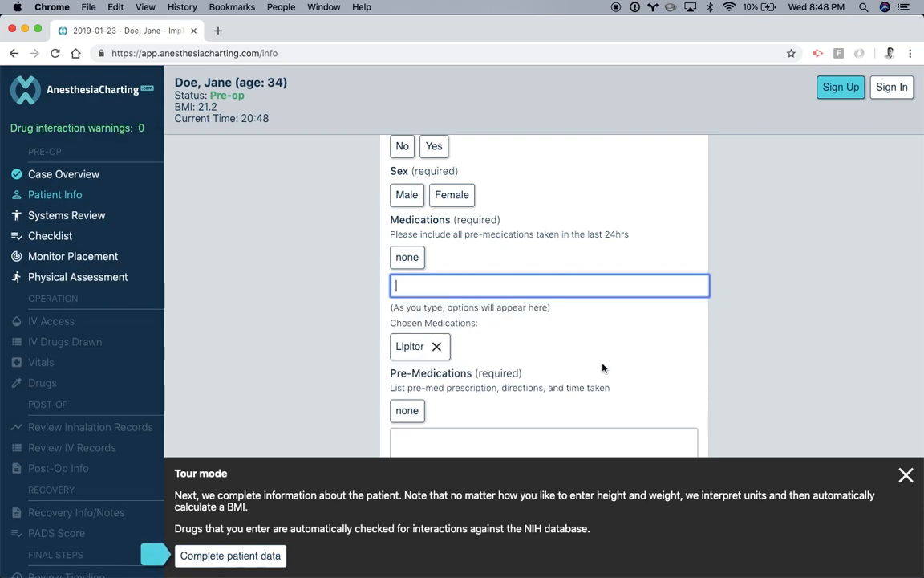
Complete the patient data with the tour's sample values and continue to the systems review
left_click(221, 564)
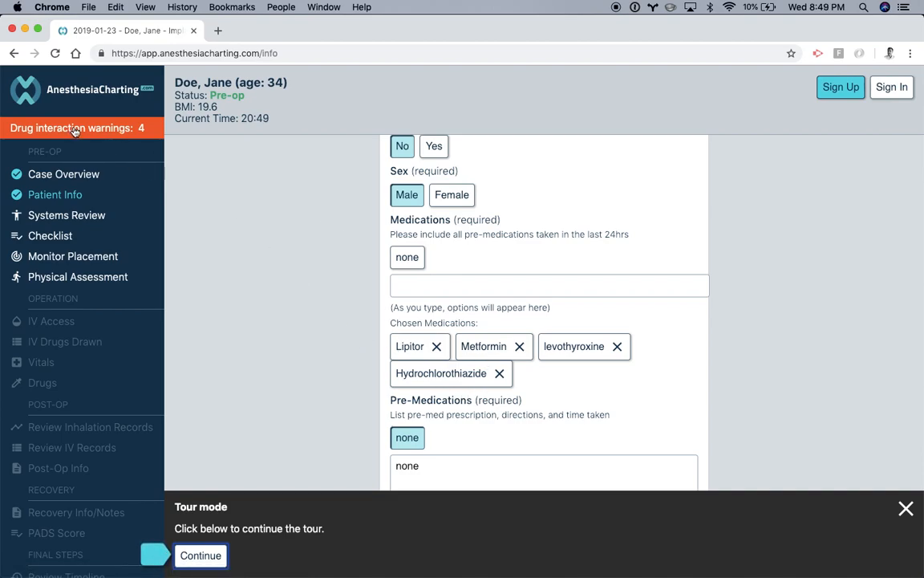
scroll(354, 385, "down", 3)
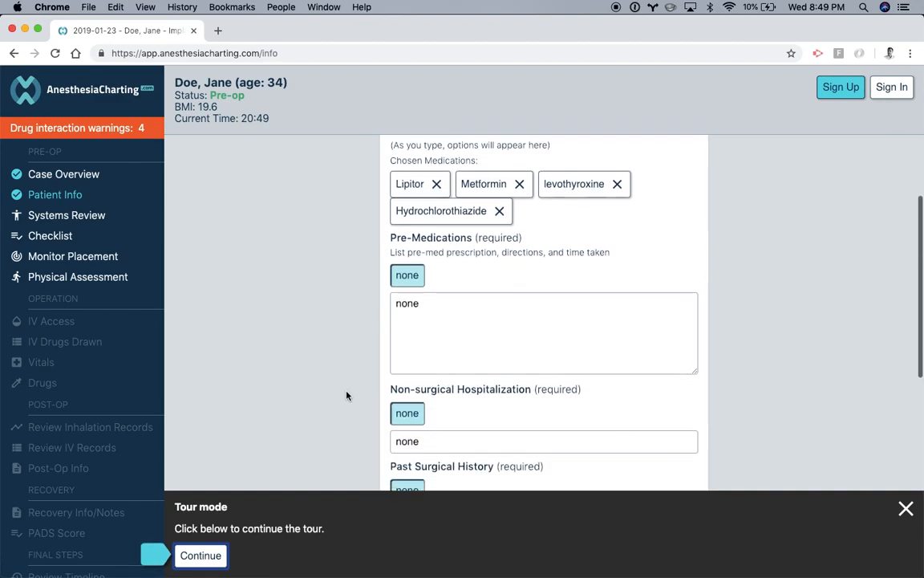
left_click(218, 554)
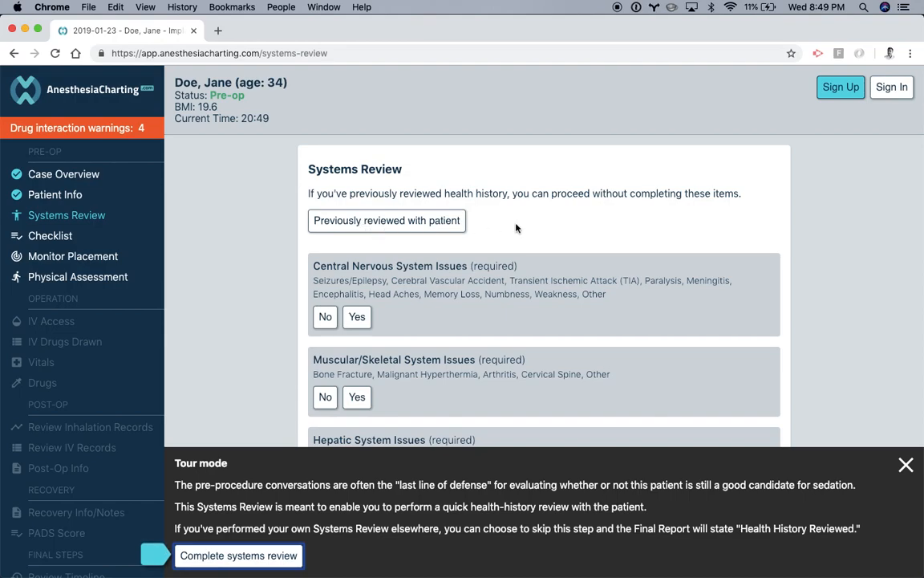
Record a bone fracture under Muscular/Skeletal System Issues with location Left wrist and date yesterday
scroll(516, 229, "down", 1)
scroll(441, 274, "down", 2)
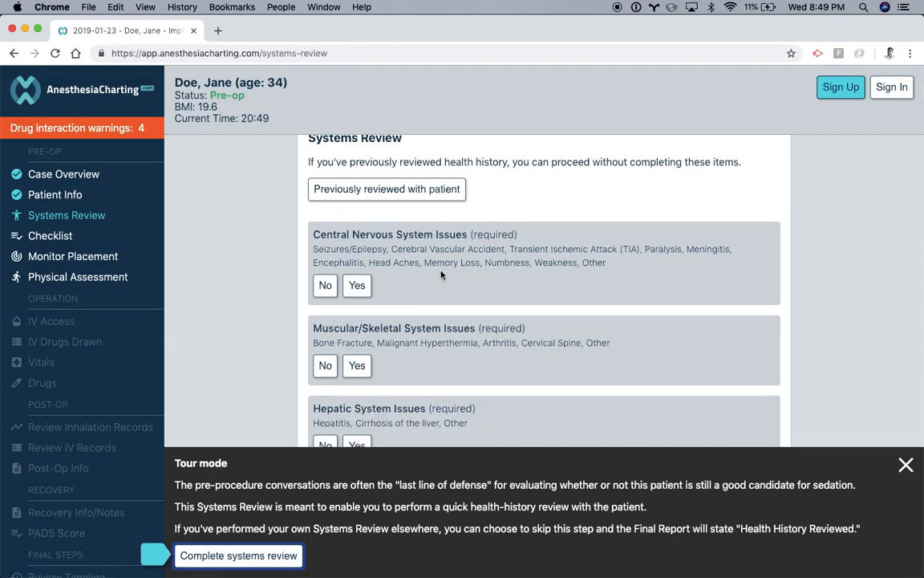
scroll(401, 273, "down", 1)
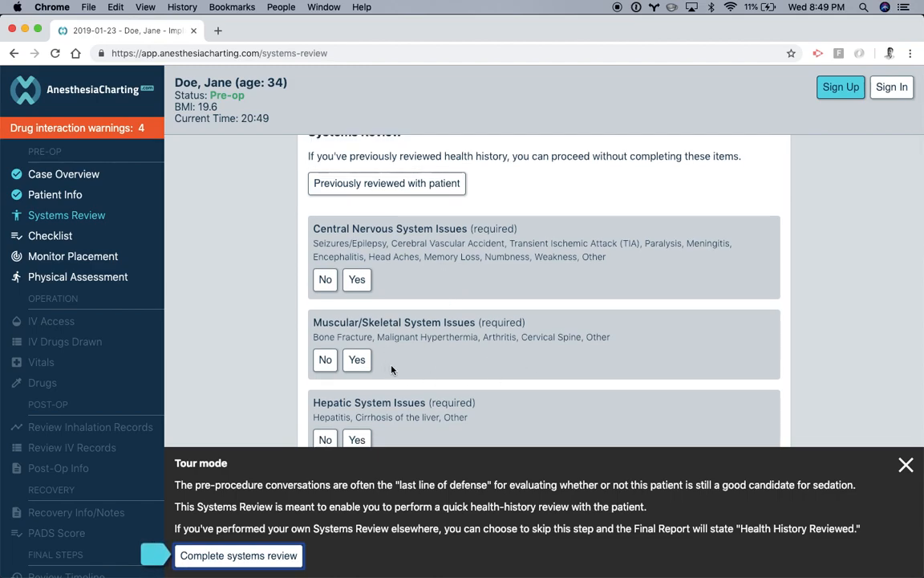
left_click(357, 360)
scroll(522, 307, "down", 3)
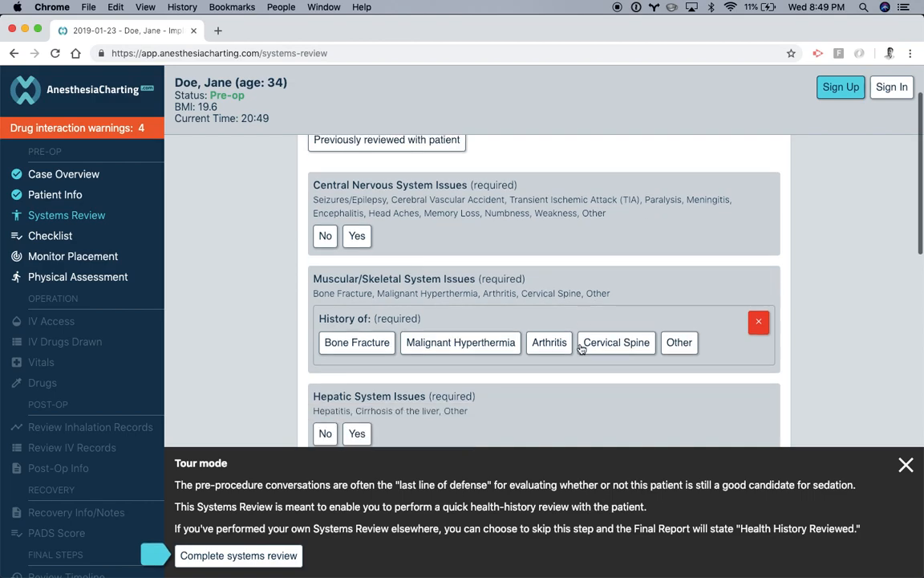
left_click(337, 344)
type("L")
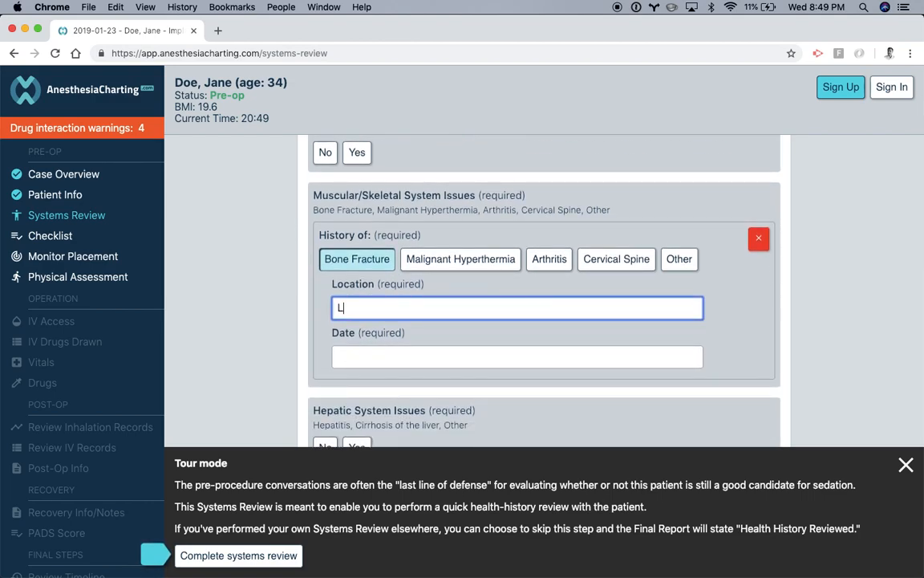
type("eft wrist")
key("Tab")
type("yesterday")
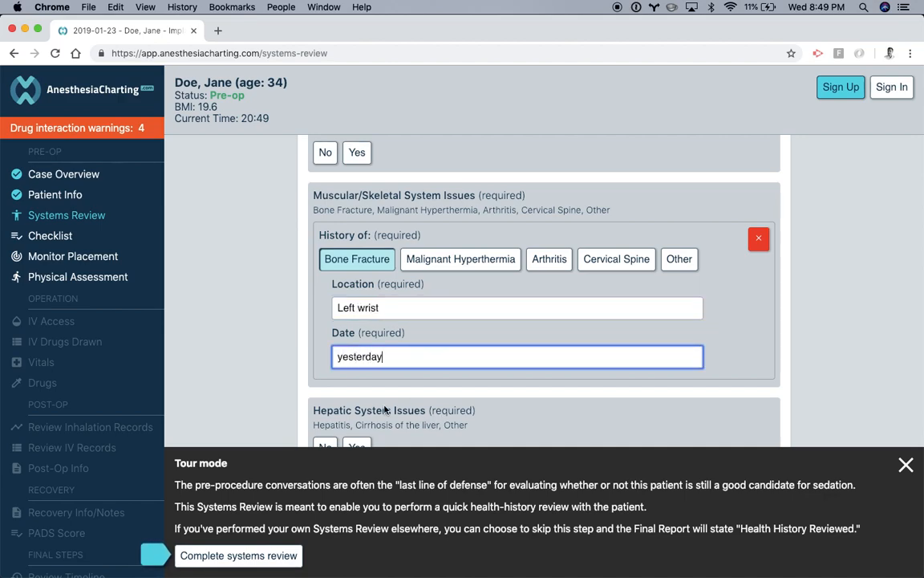
scroll(385, 409, "down", 1)
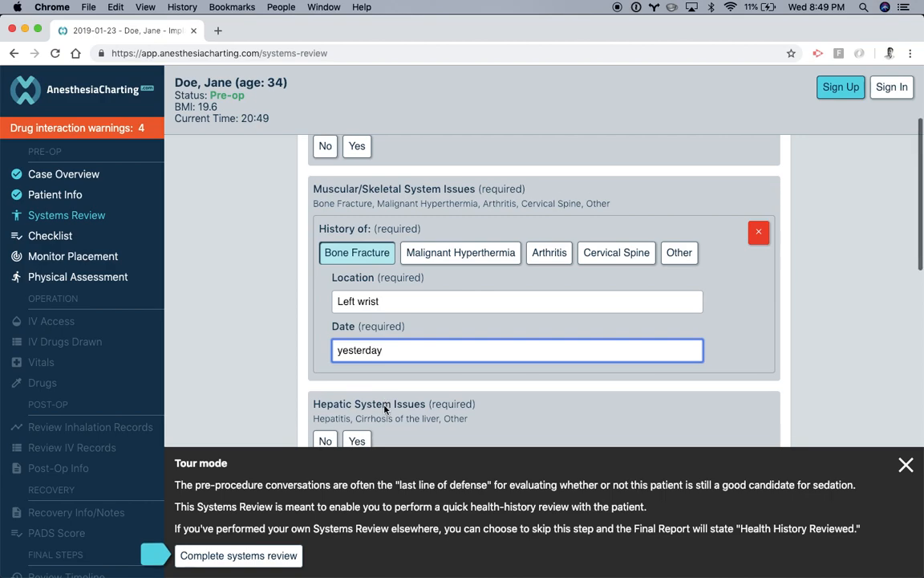
key("Return")
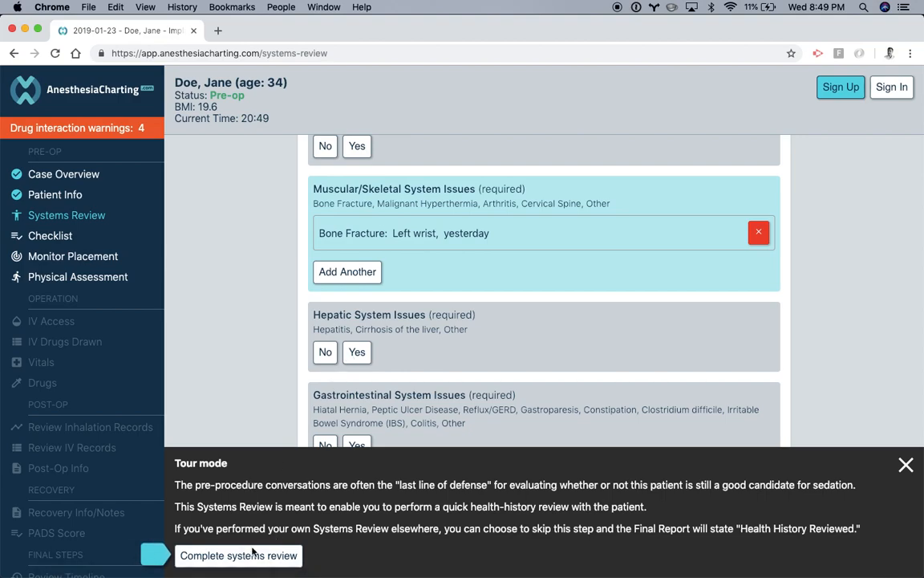
Record Seizures/Epilepsy under Central Nervous System Issues as Generalized Onset, Motor, Tonic Clonic
scroll(433, 337, "up", 3)
left_click(357, 239)
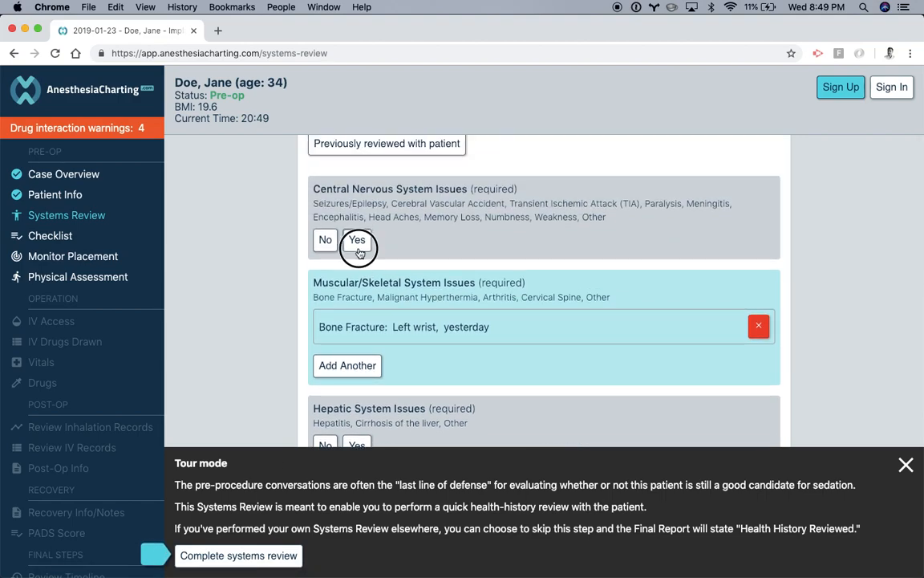
left_click(387, 267)
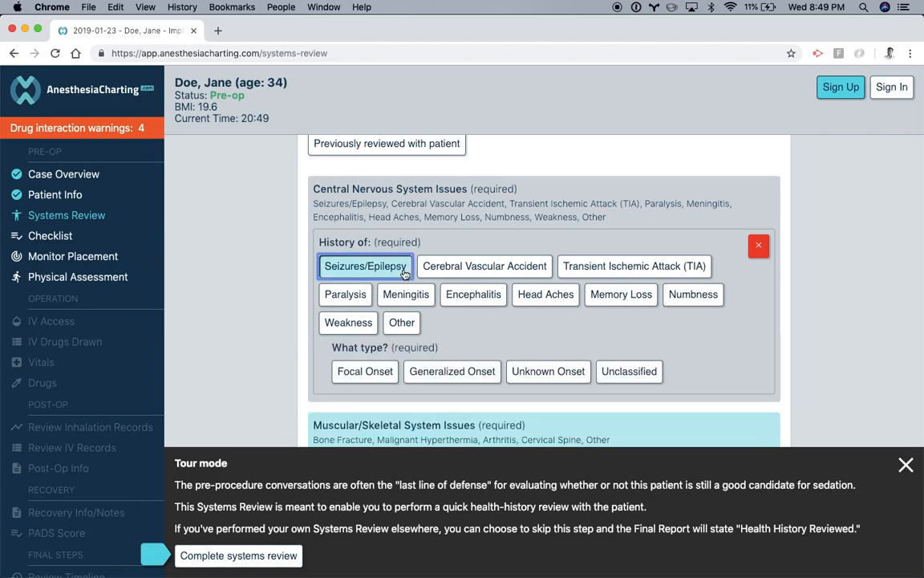
left_click(438, 372)
scroll(409, 353, "down", 2)
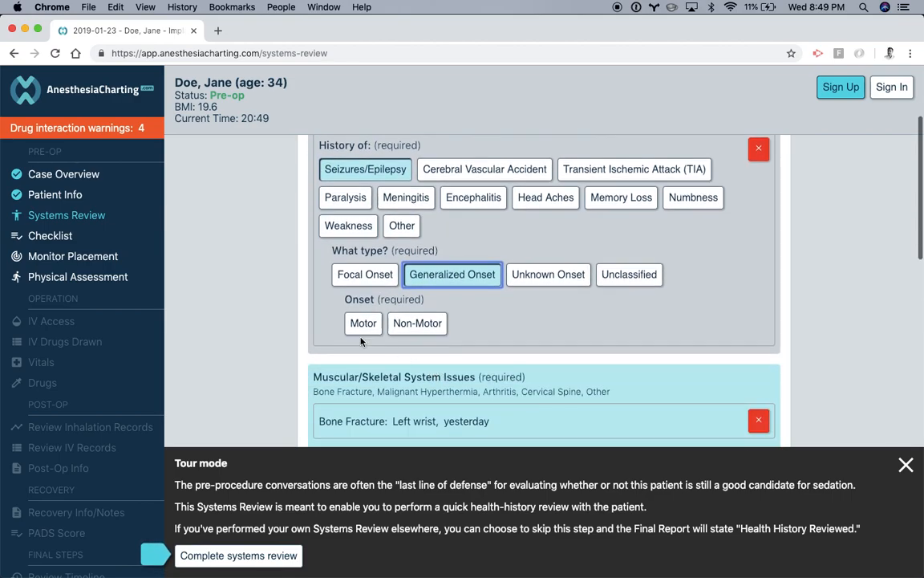
left_click(363, 324)
left_click(393, 371)
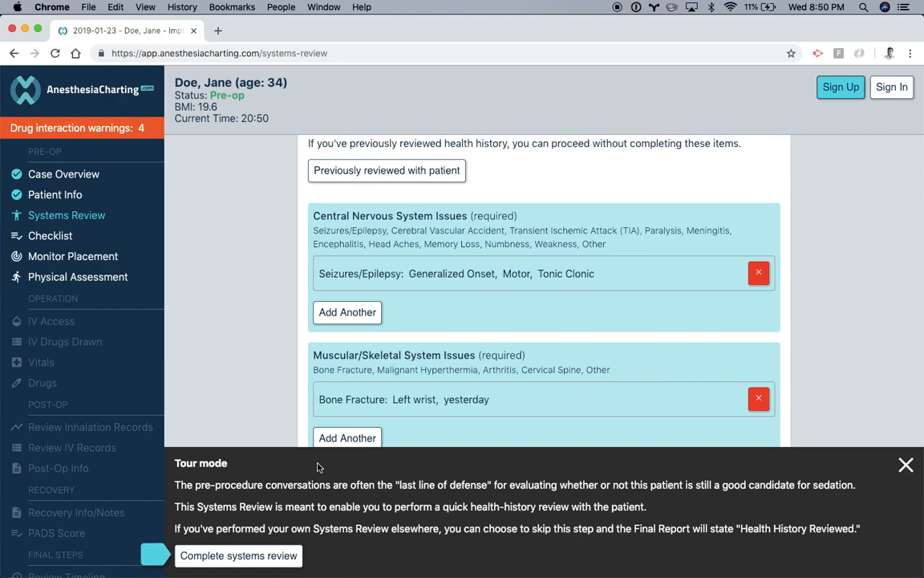
Complete the whole systems review with the tour's sample answers
left_click(237, 556)
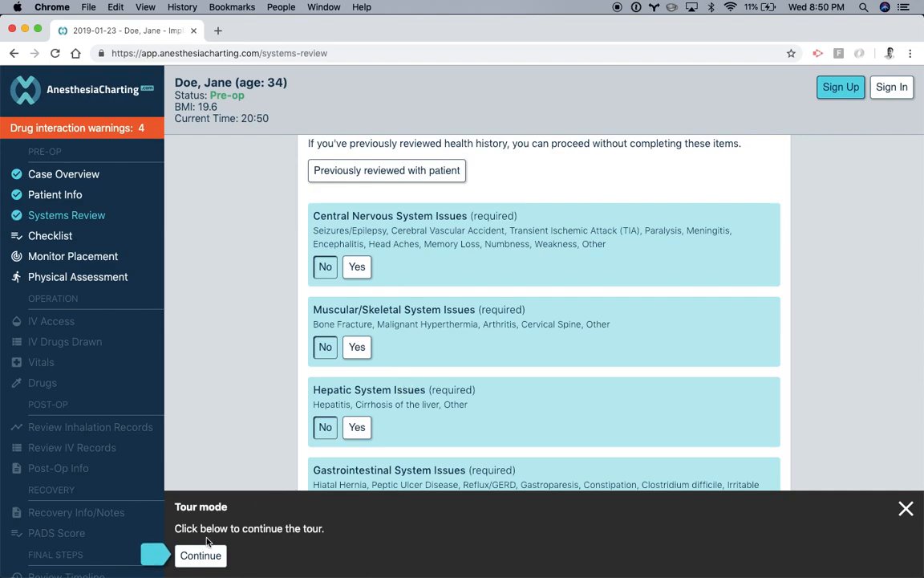
Check off all pre-op checklist items, place the tour's sample monitors and continue to the physical assessment
left_click(195, 562)
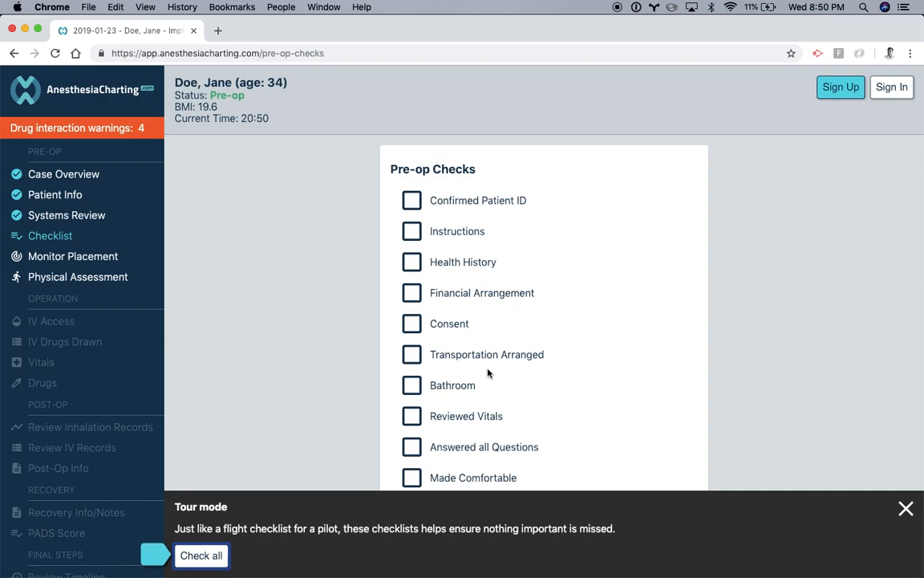
left_click(210, 560)
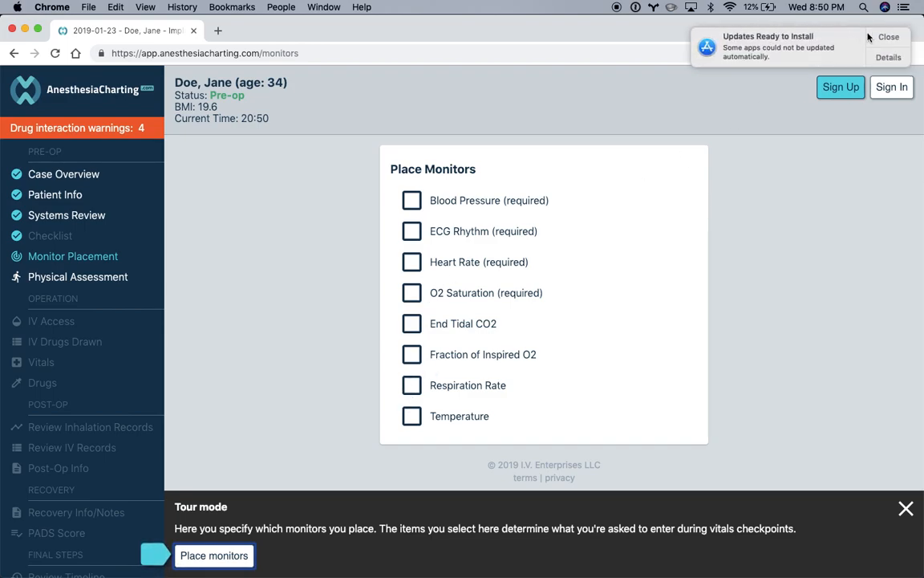
left_click(887, 37)
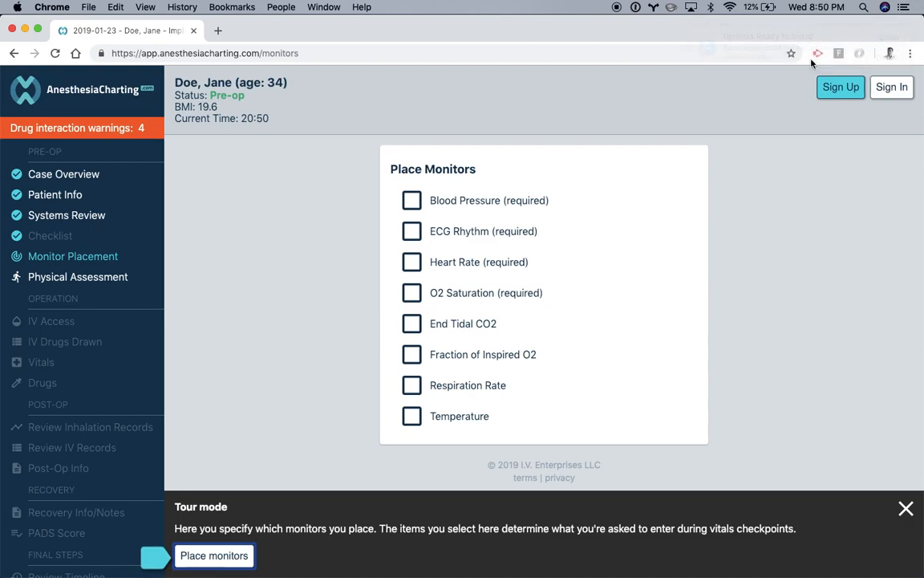
left_click(182, 559)
left_click(196, 556)
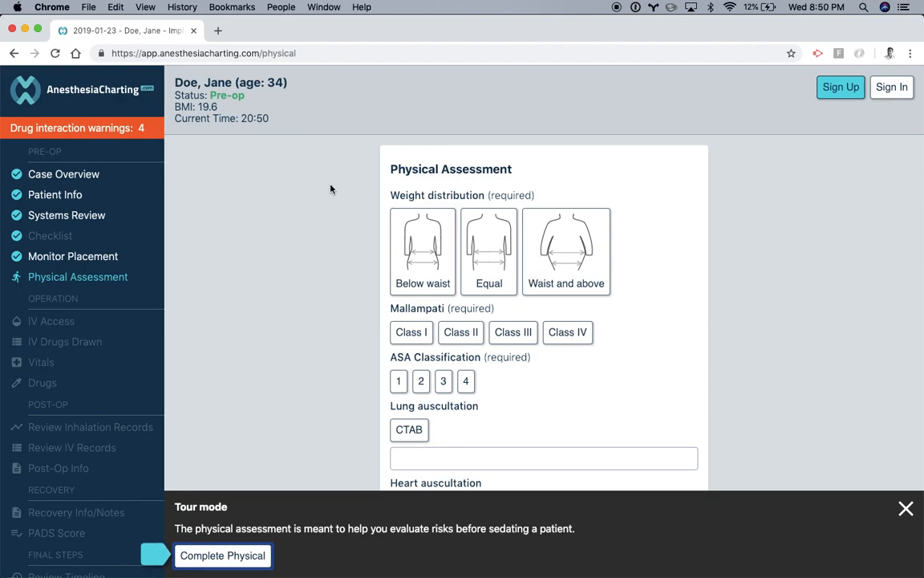
Set the weight distribution to Waist and above, complete the physical with the tour's sample answers and continue to IV access
left_click(538, 243)
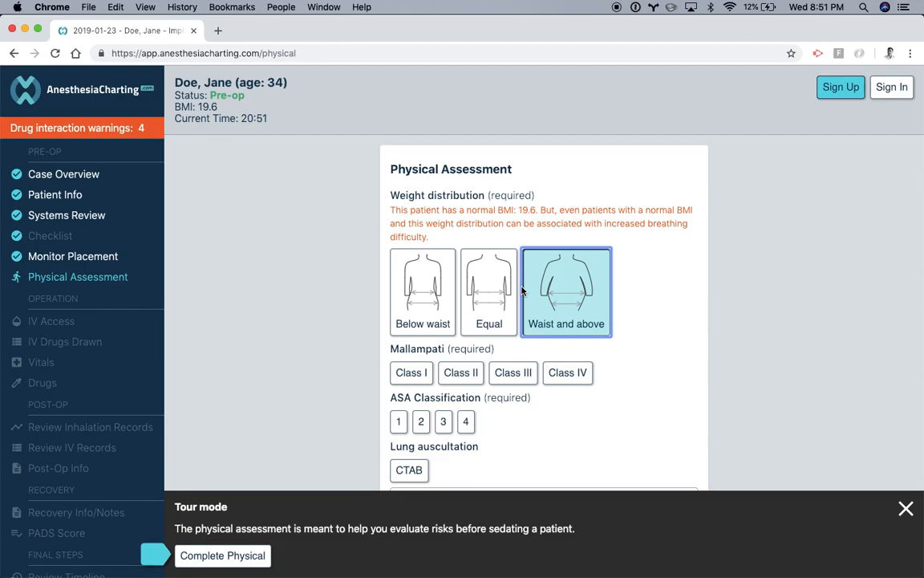
scroll(554, 307, "down", 4)
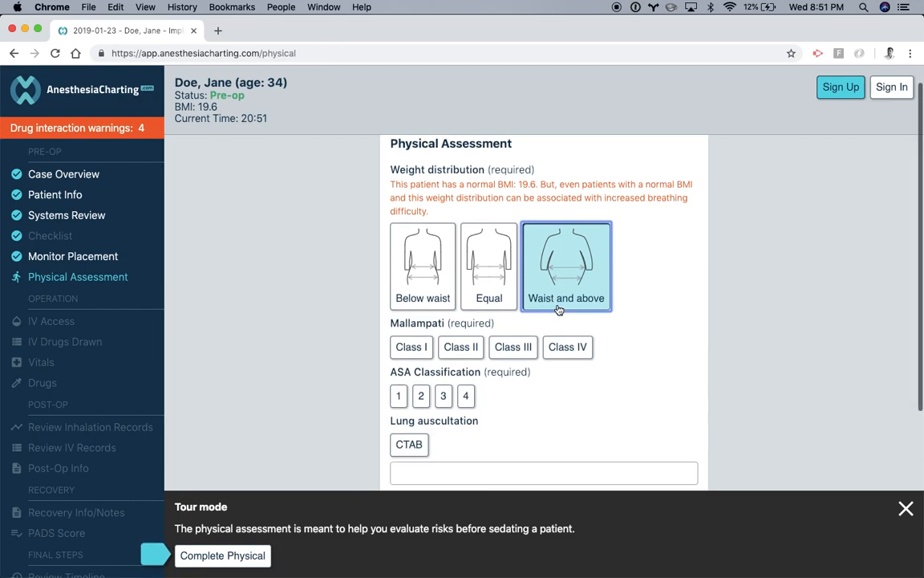
left_click(206, 554)
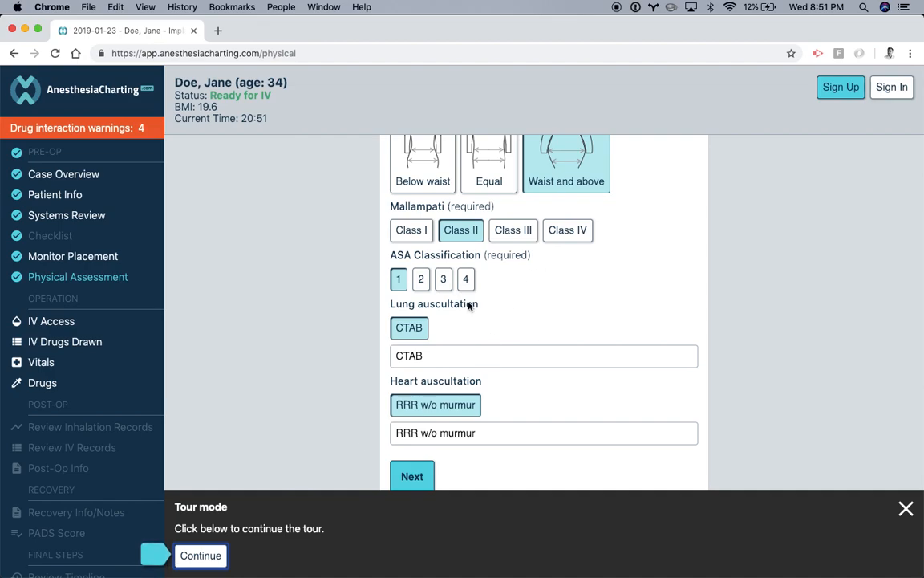
left_click(196, 554)
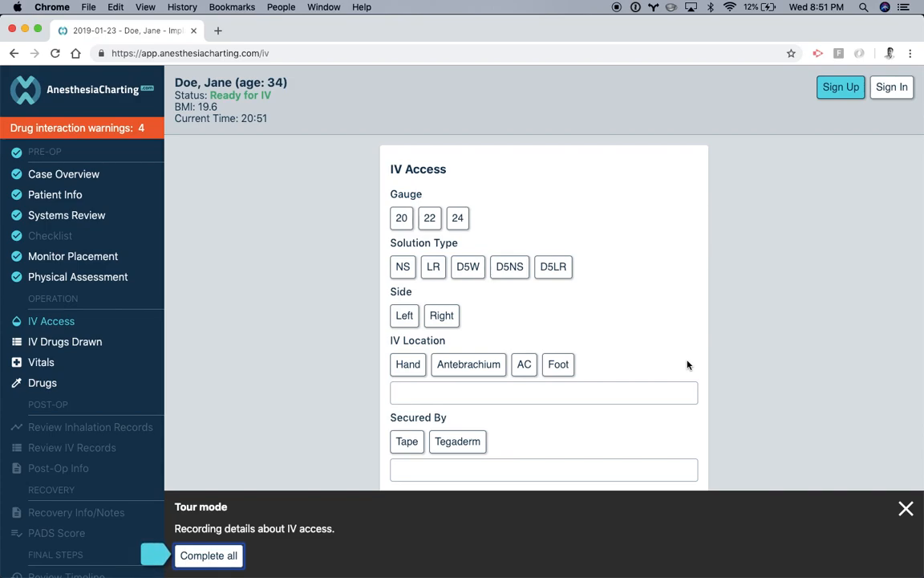
Complete the IV access details with the tour's sample values and continue to the drug draws
scroll(687, 365, "down", 2)
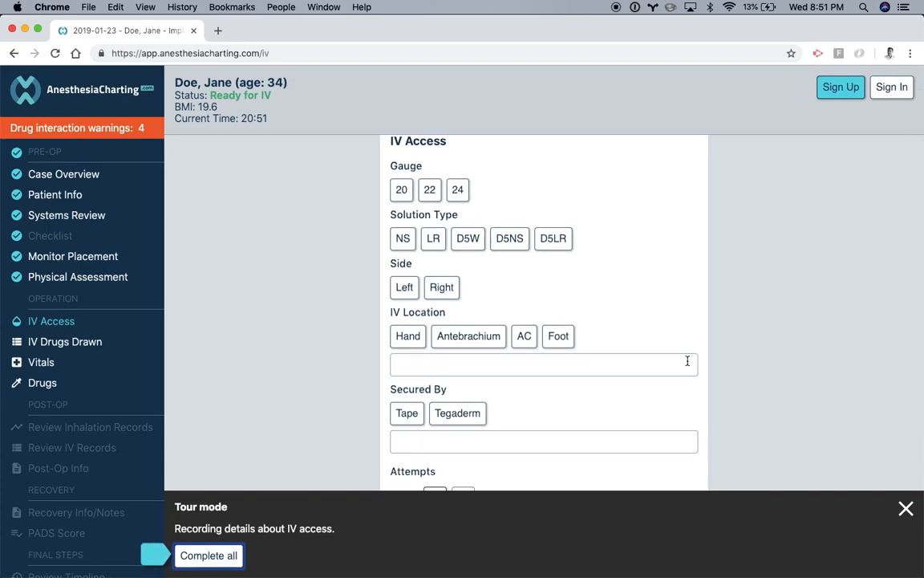
scroll(687, 361, "down", 5)
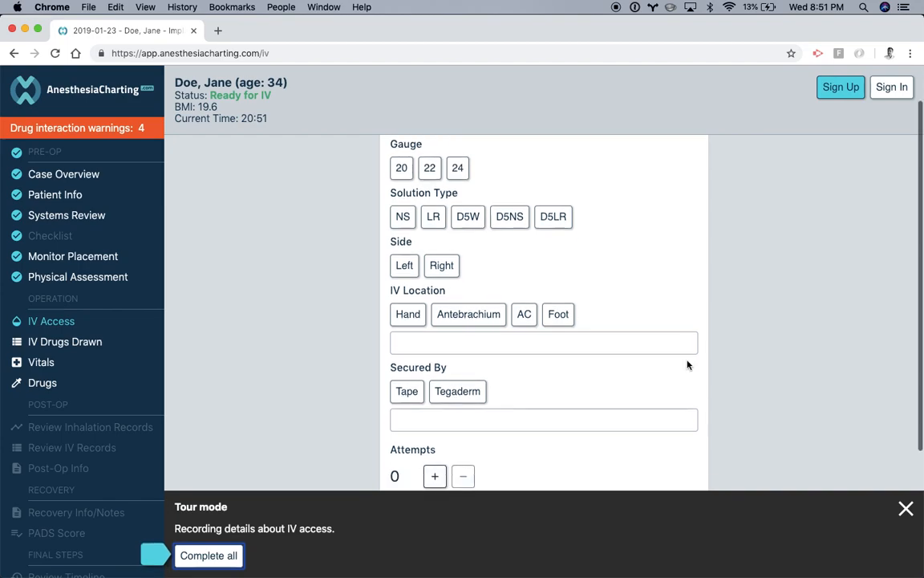
left_click(225, 555)
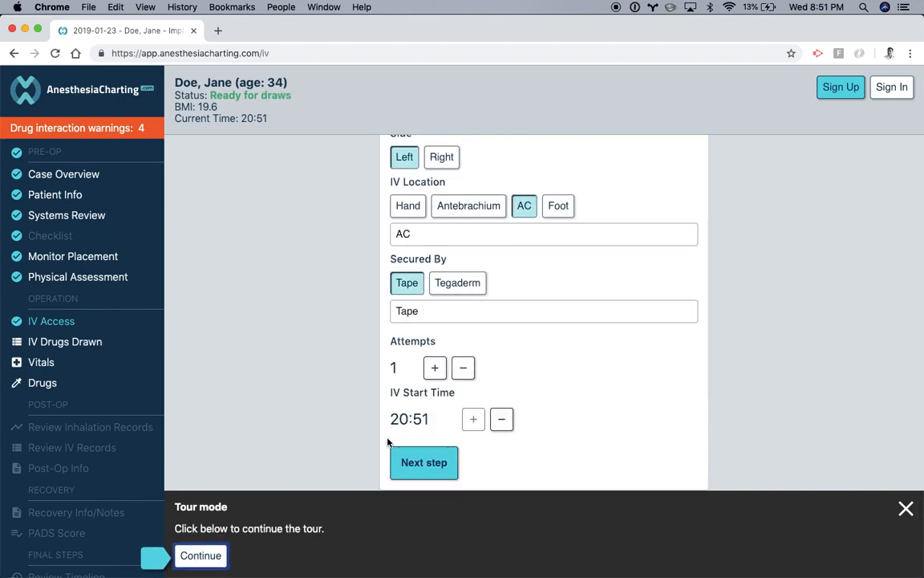
left_click(199, 555)
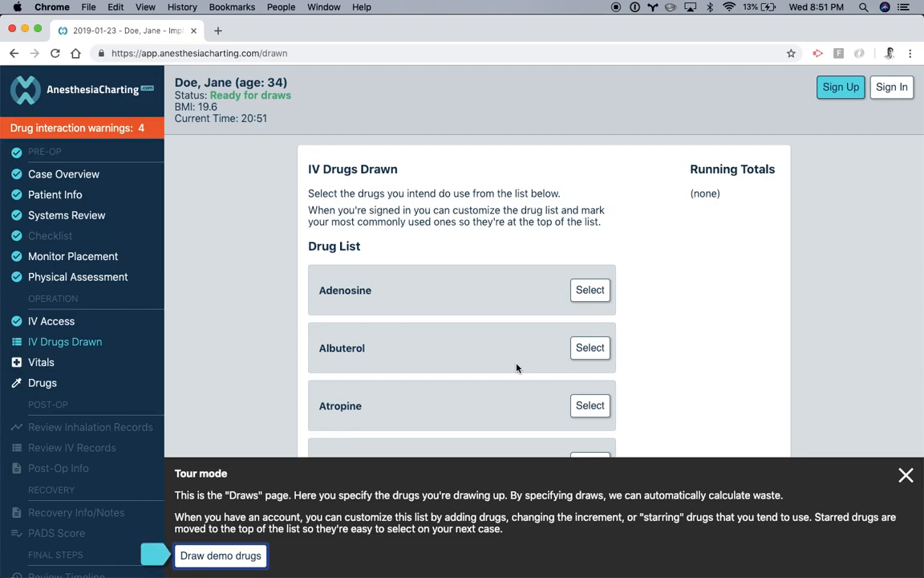
Draw the tour's demo drugs for the case
left_click(239, 555)
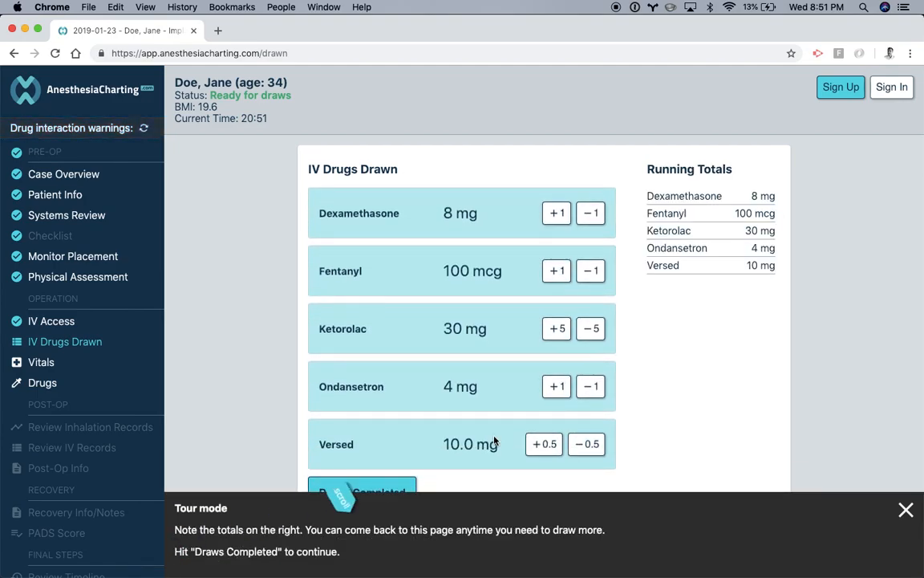
scroll(660, 324, "down", 2)
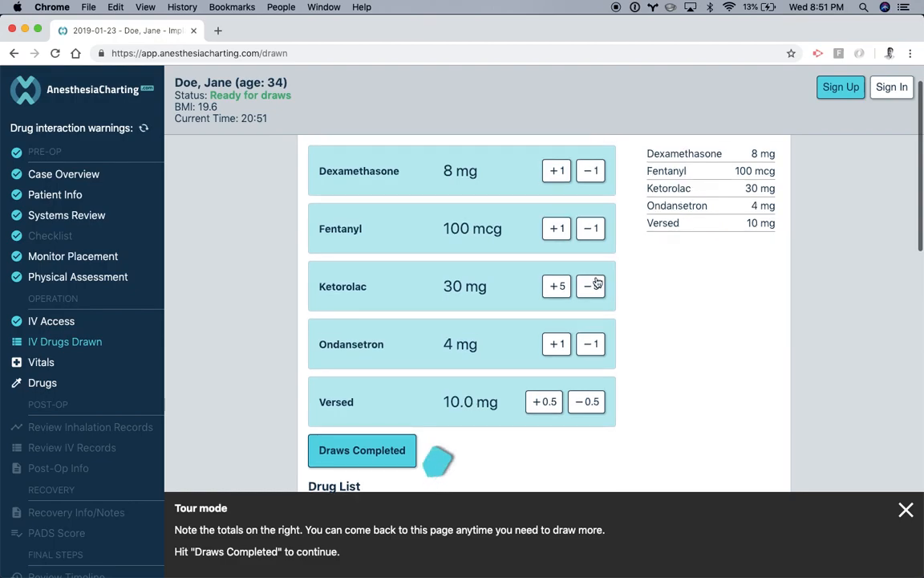
Raise the drawn Fentanyl amount by three increments and lower it back to 100 mcg
left_click(551, 228)
left_click(551, 229)
left_click(550, 229)
left_click(598, 231)
left_click(599, 231)
left_click(599, 231)
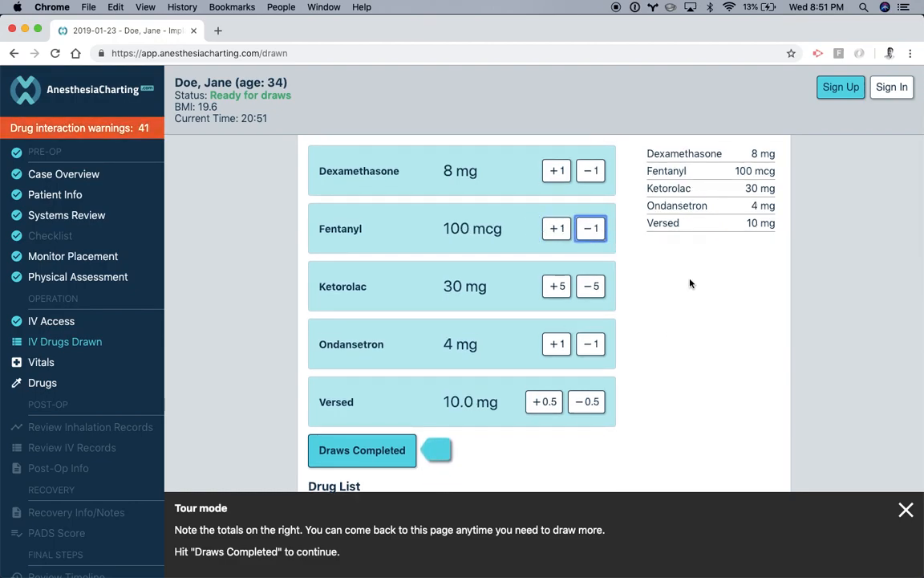
Mark the IV drug draws as completed
scroll(631, 289, "up", 1)
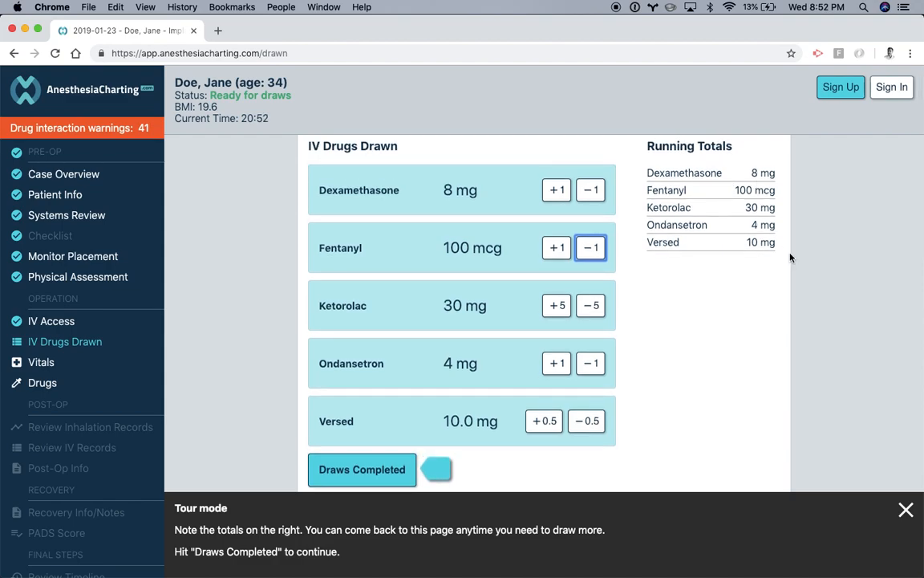
scroll(642, 365, "down", 1)
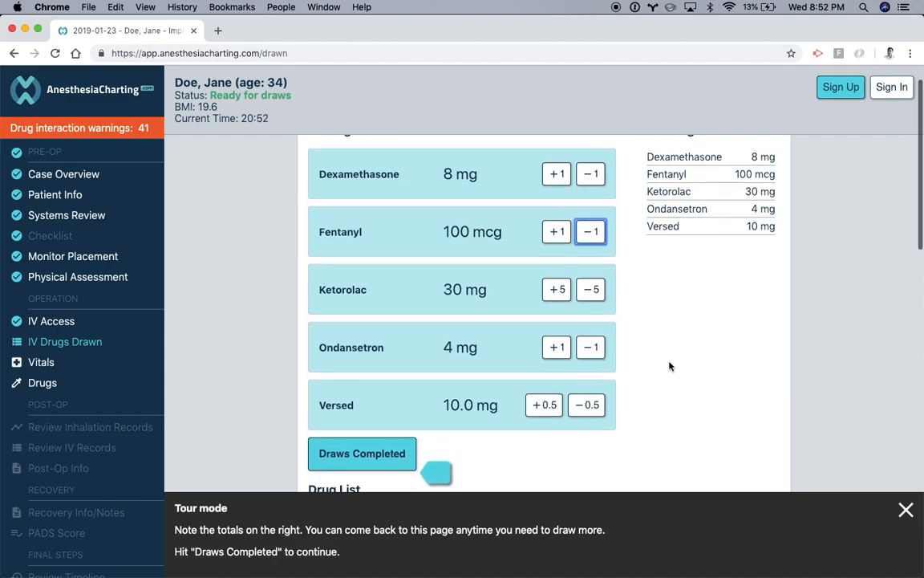
left_click(401, 453)
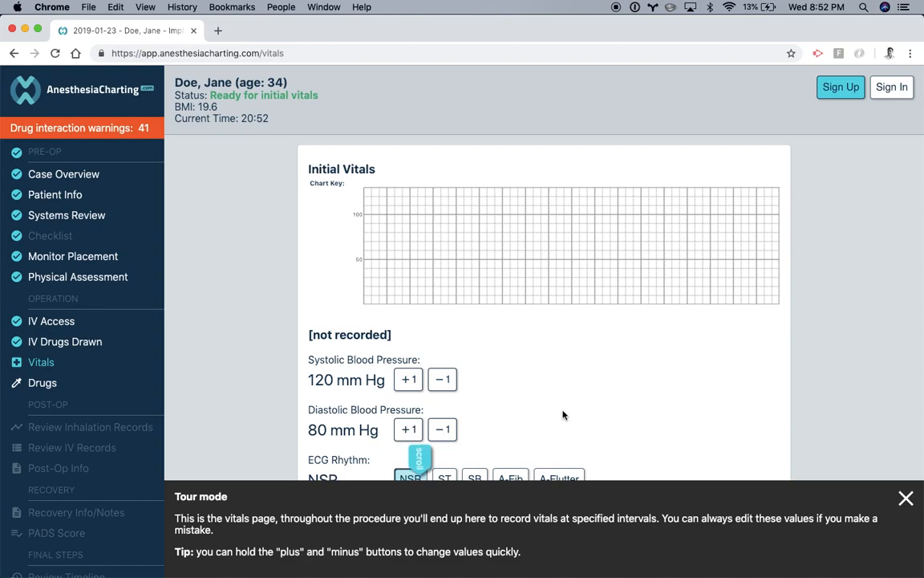
Record the initial vitals with the heart rate set to 85 bpm and the O2 saturation to 98 %
scroll(563, 415, "down", 6)
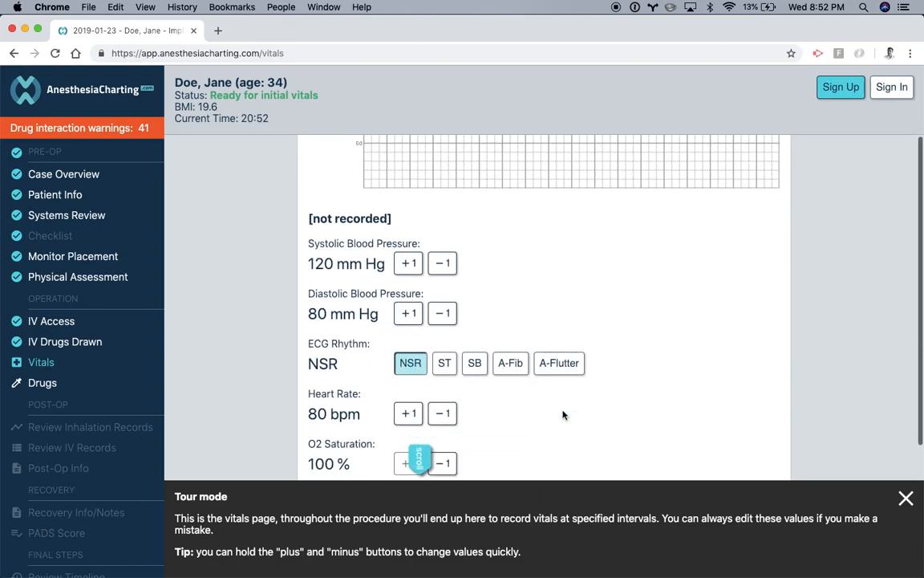
scroll(564, 415, "up", 2)
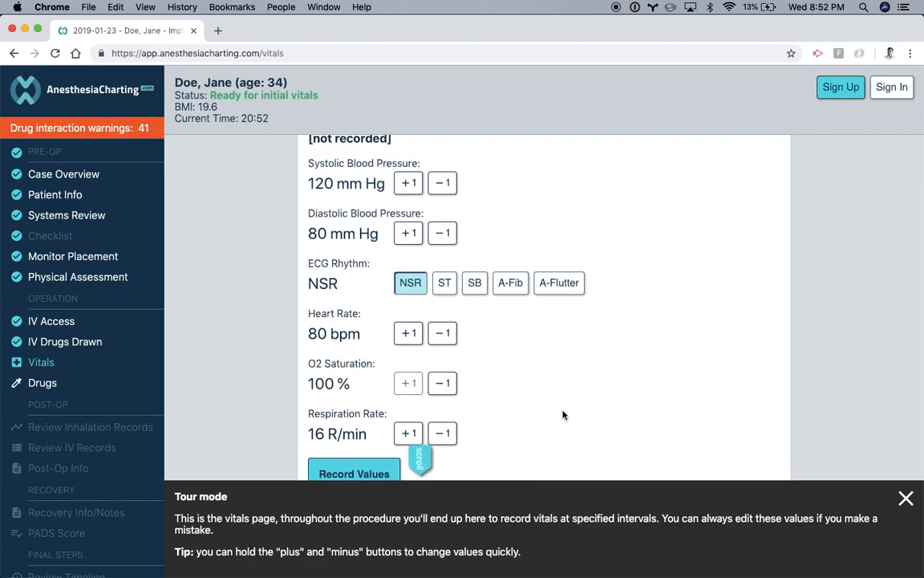
left_click(411, 337)
left_click(441, 333)
left_click(408, 333)
left_click(408, 333)
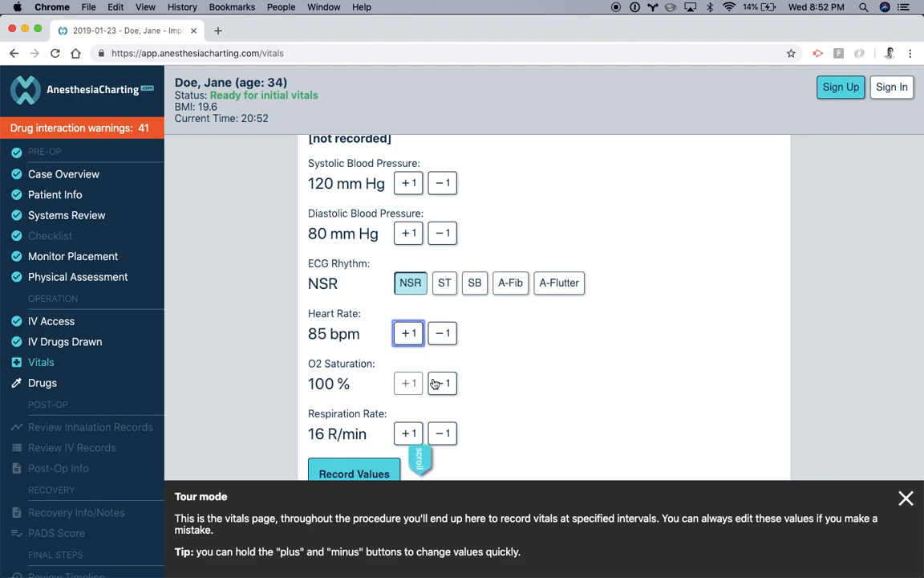
left_click(442, 382)
left_click(442, 382)
scroll(561, 375, "up", 1)
scroll(533, 371, "down", 2)
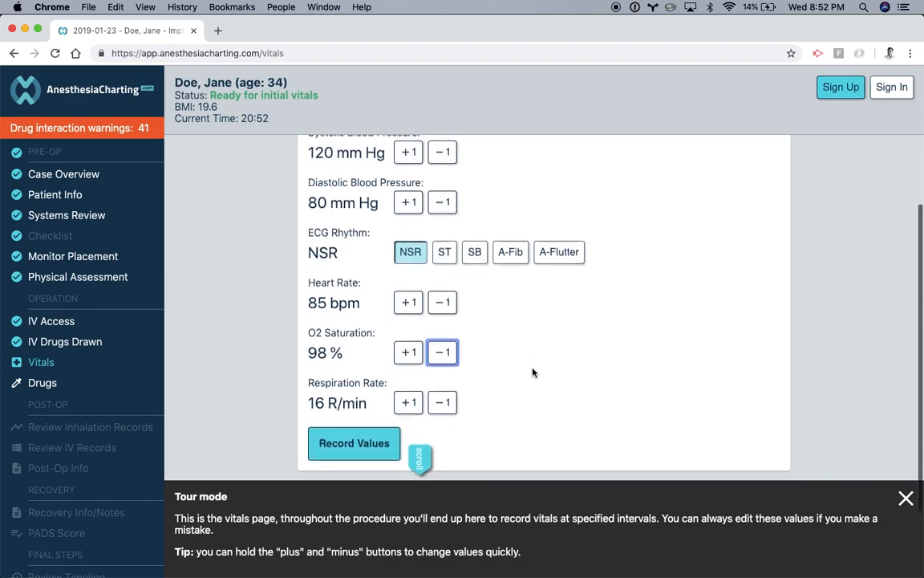
left_click(355, 432)
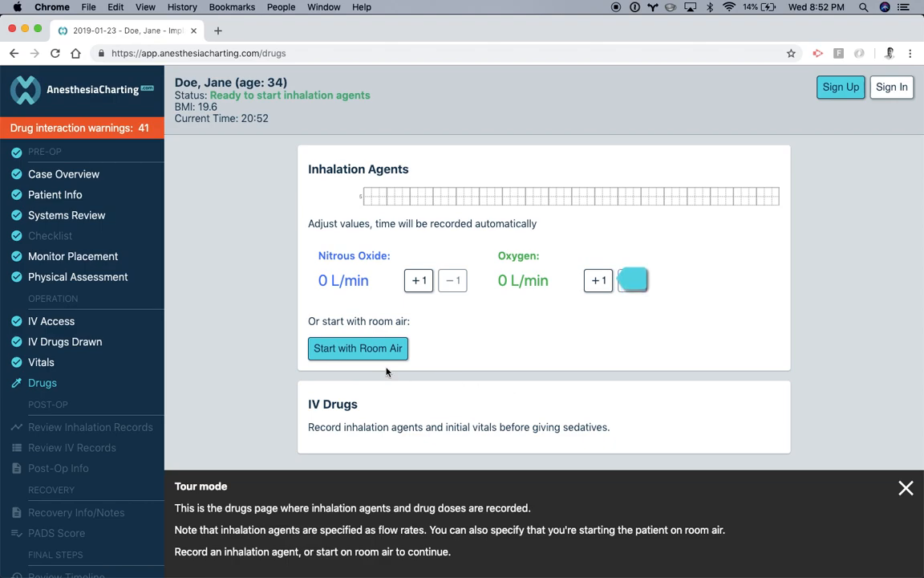
Set the oxygen flow to 3 L/min and record a 1.5 mg Versed dose as the first sedative given
triple_click(599, 283)
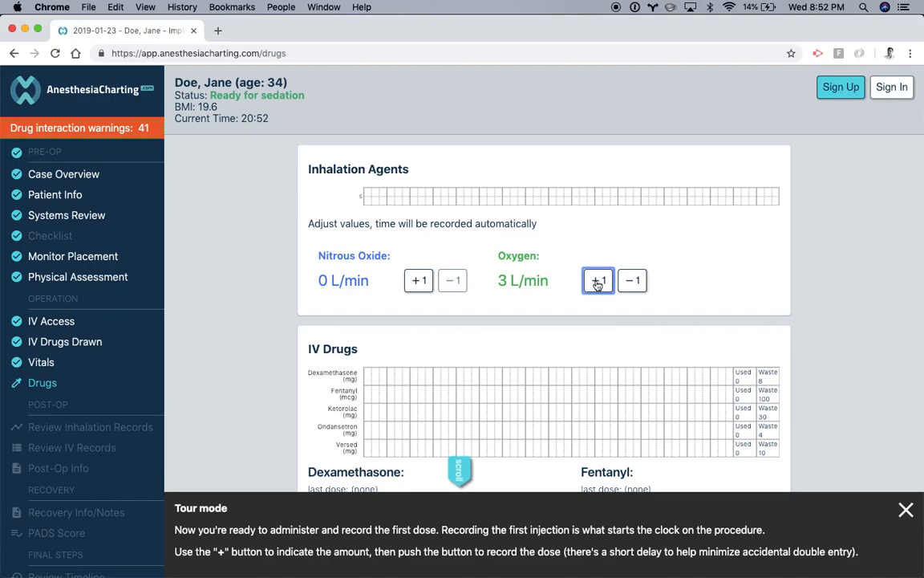
scroll(597, 283, "down", 3)
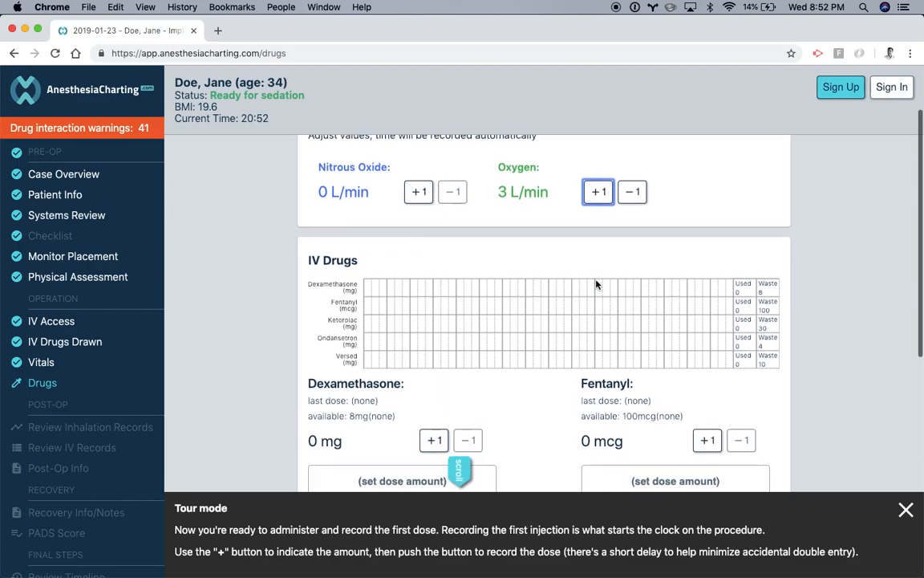
scroll(596, 284, "down", 2)
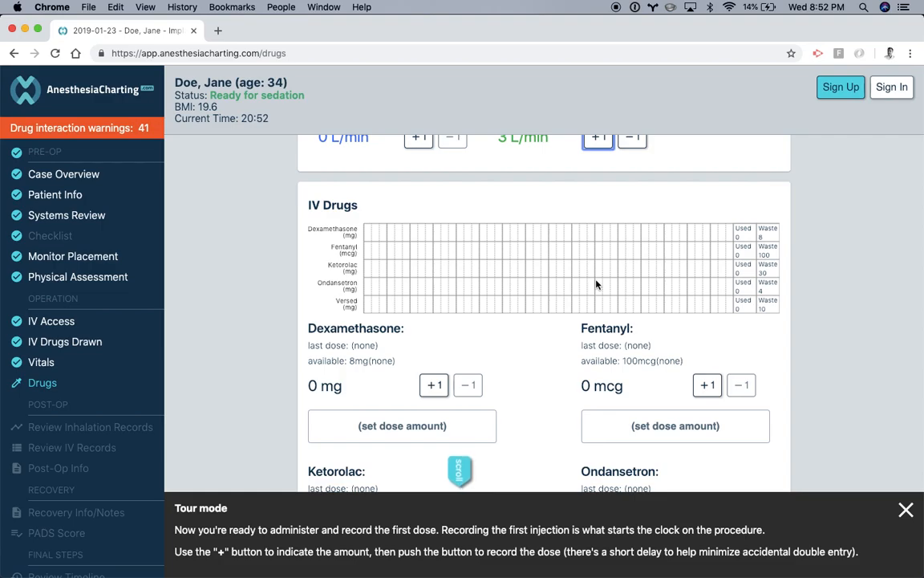
scroll(596, 284, "down", 6)
scroll(596, 283, "down", 3)
left_click(424, 409)
left_click(424, 409)
left_click(424, 409)
left_click(436, 463)
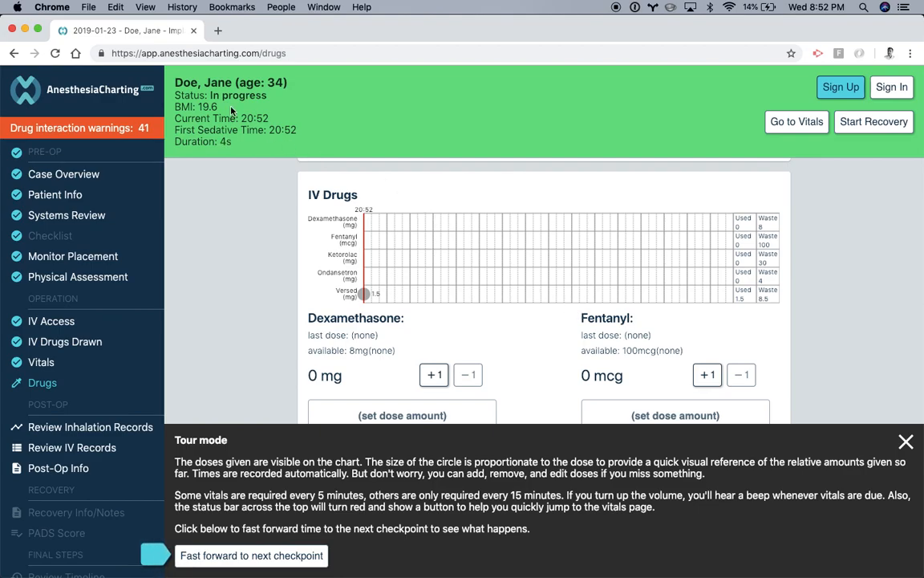
Record an 8 mg dose of Dexamethasone as given
left_click_drag(172, 139, 245, 143)
scroll(768, 335, "down", 2)
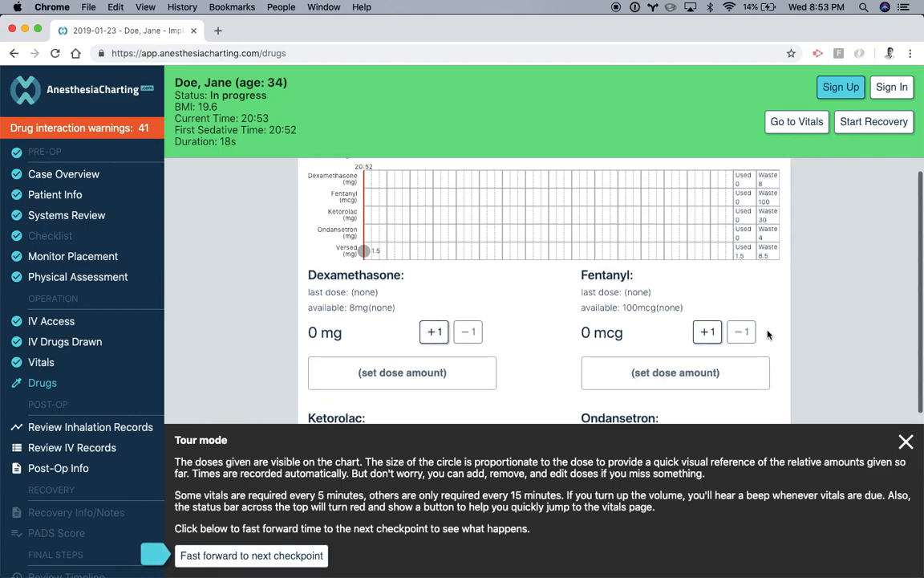
left_click(435, 335)
left_click(435, 334)
left_click(435, 335)
left_click(435, 334)
left_click(435, 335)
left_click(435, 335)
left_click(435, 335)
left_click(435, 335)
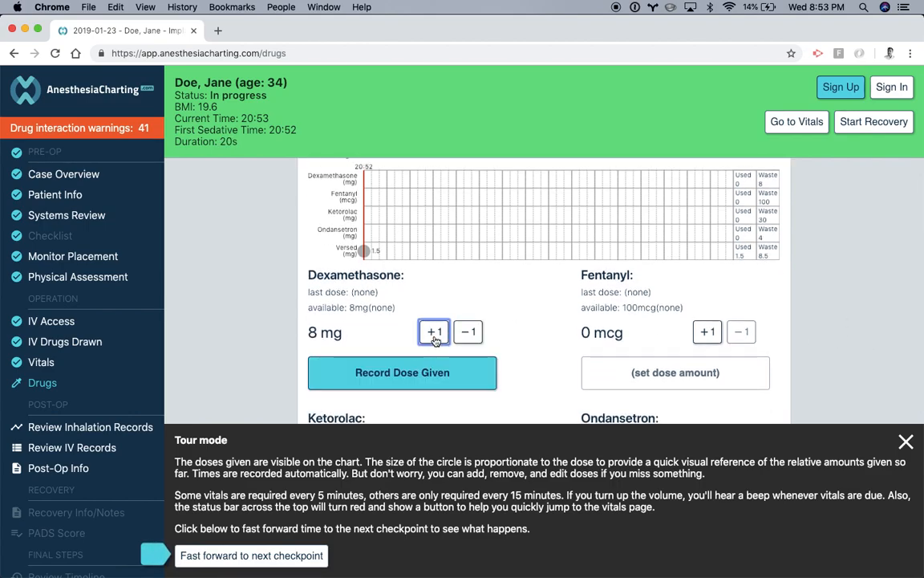
left_click(393, 373)
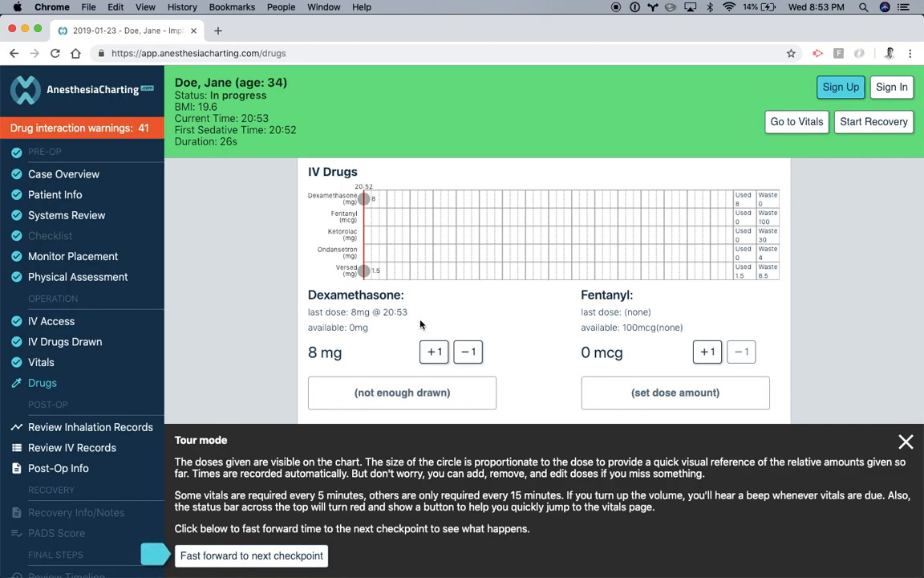
Record a second Versed dose of 4.5 mg as given
scroll(420, 323, "down", 1)
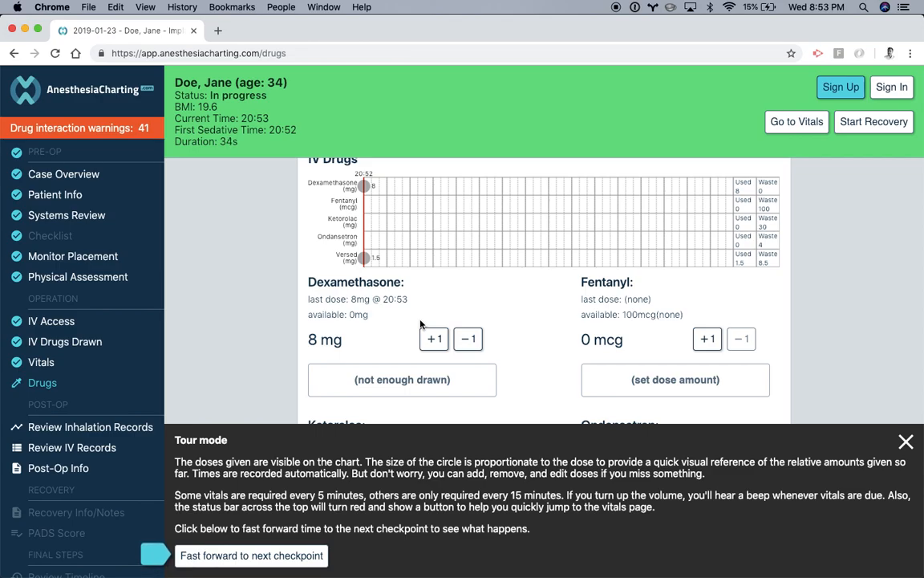
scroll(421, 324, "down", 10)
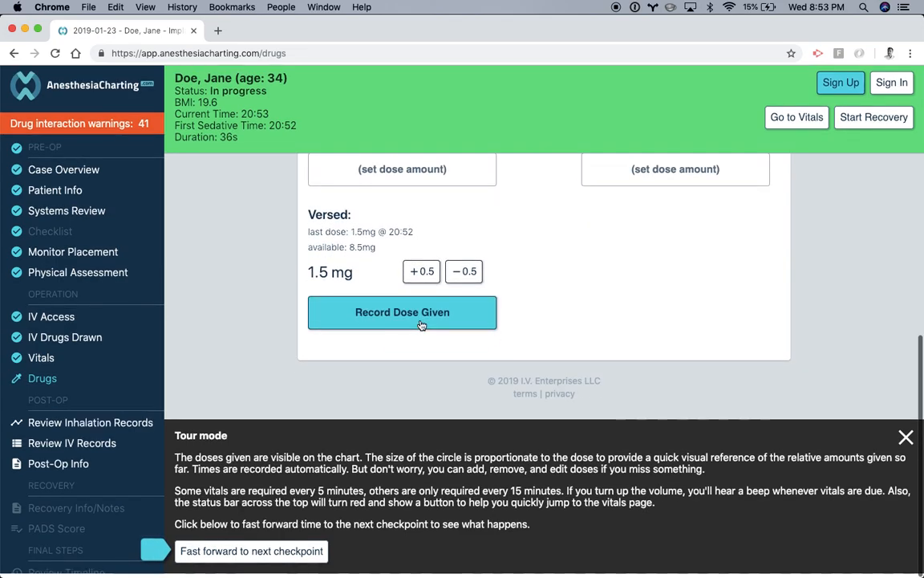
left_click(420, 275)
left_click(421, 275)
left_click(420, 276)
left_click(420, 275)
left_click(421, 275)
left_click(421, 276)
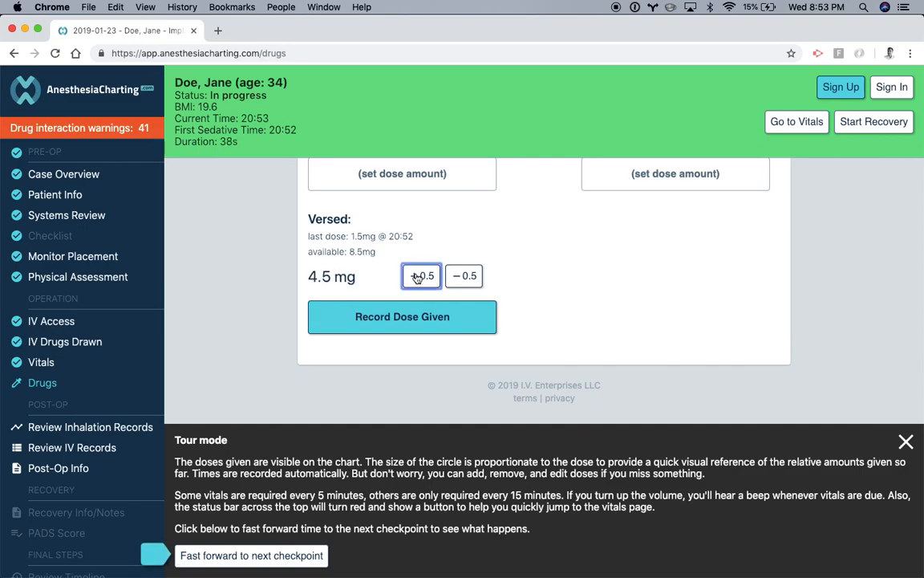
left_click(395, 318)
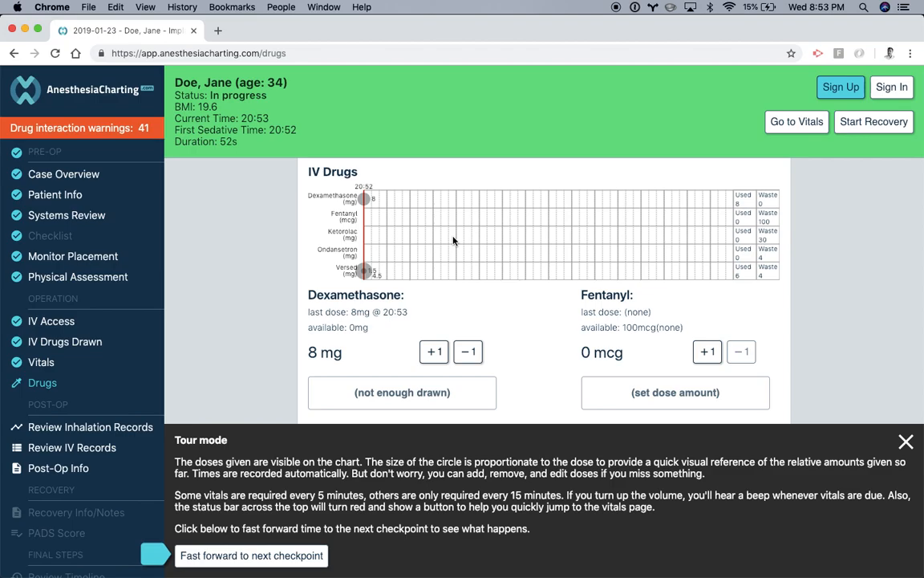
scroll(427, 293, "down", 1)
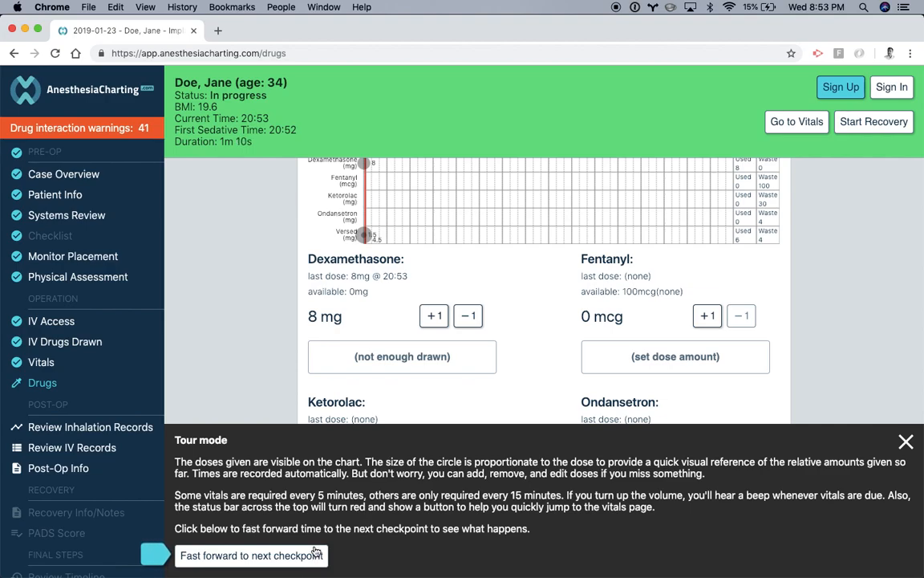
Fast-forward to the next vitals checkpoint and record its values with the respiration rate set to 13 R/min
left_click(252, 562)
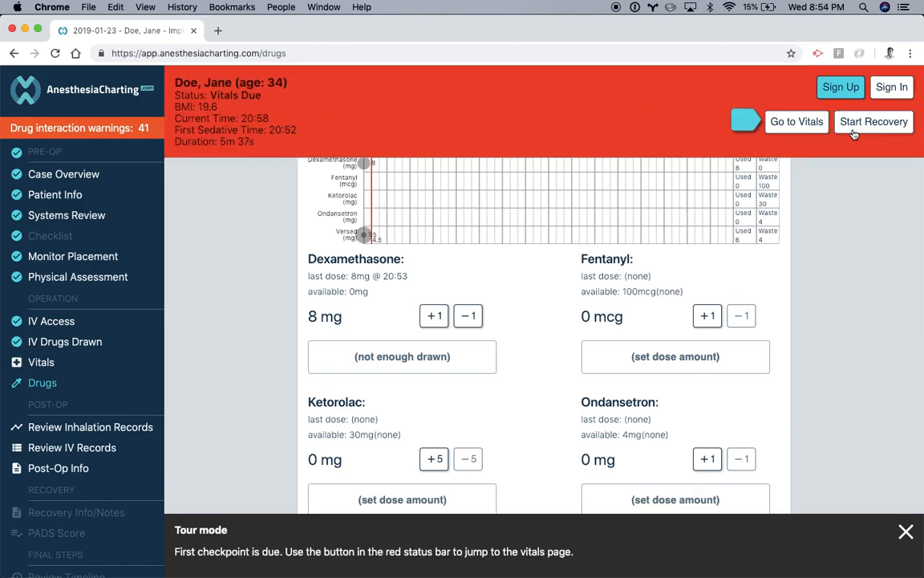
left_click(790, 122)
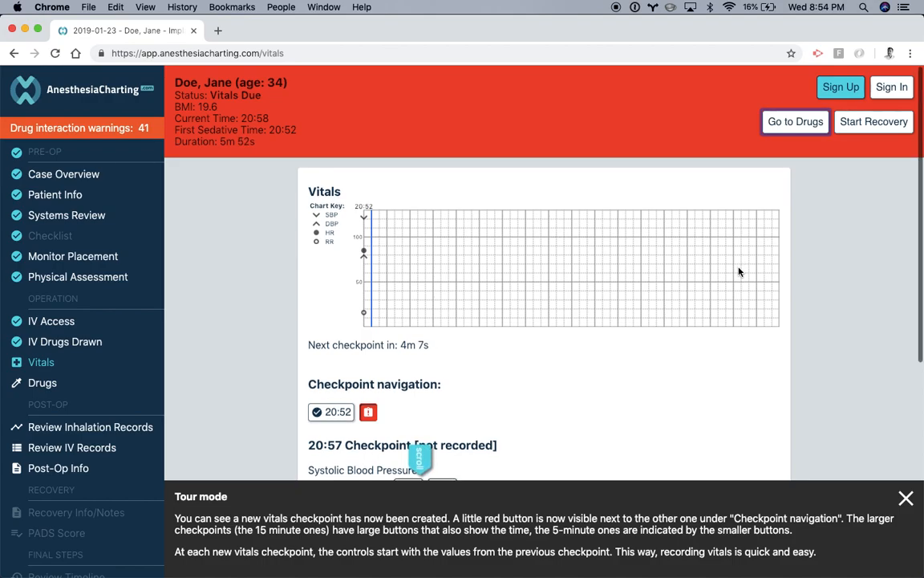
scroll(739, 272, "down", 1)
scroll(680, 268, "down", 3)
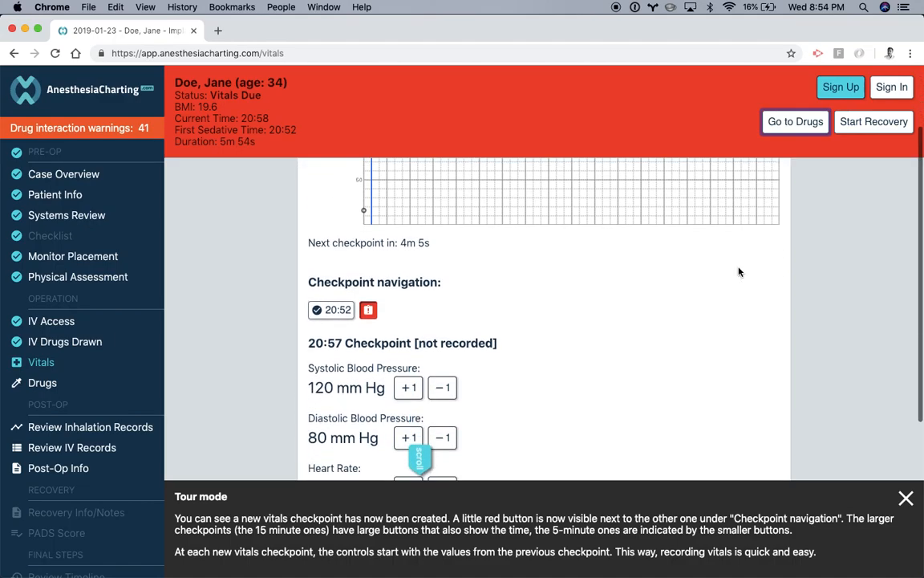
scroll(681, 268, "down", 1)
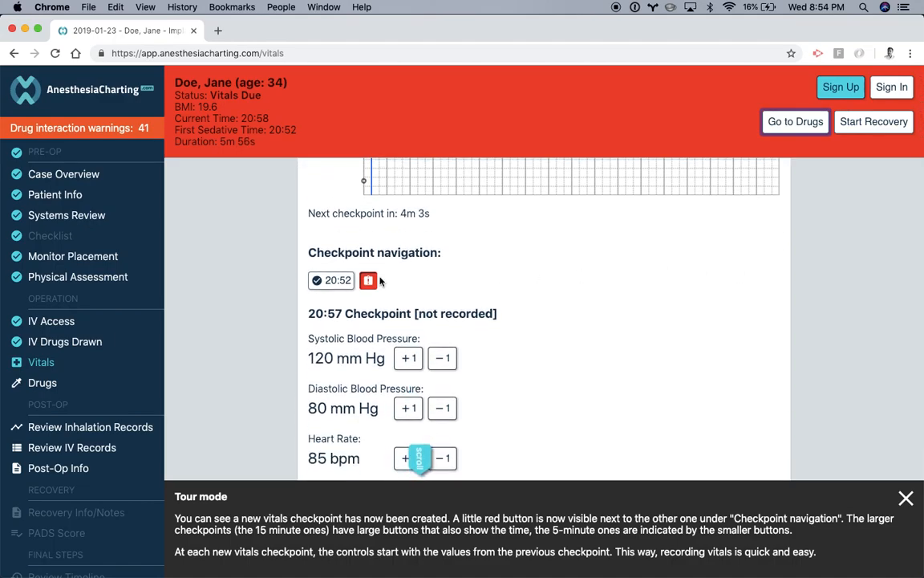
scroll(454, 293, "down", 2)
scroll(454, 294, "down", 2)
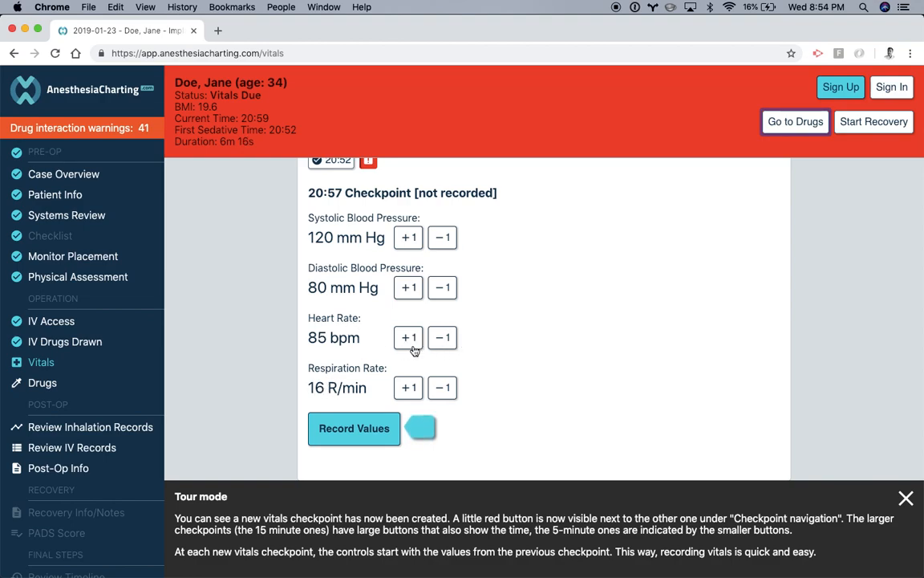
double_click(446, 389)
left_click(446, 390)
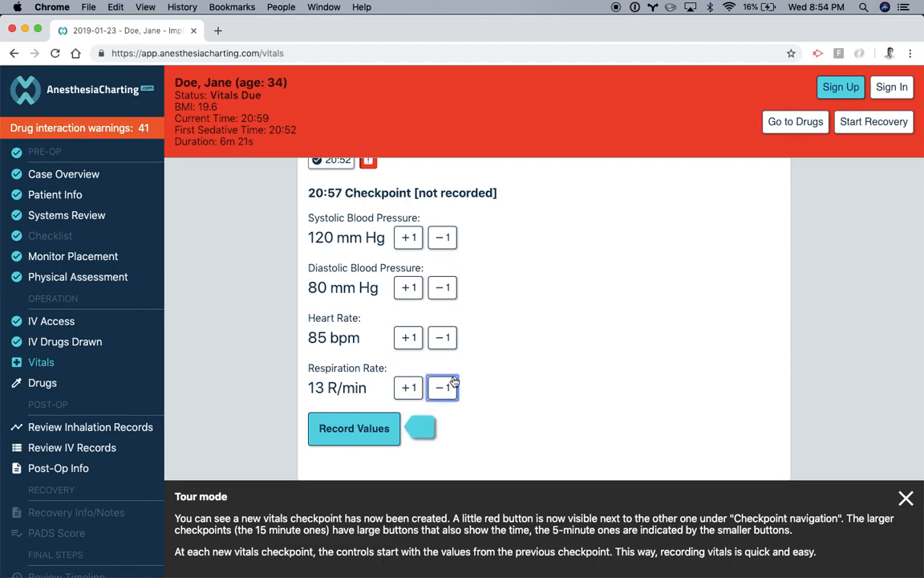
left_click(353, 431)
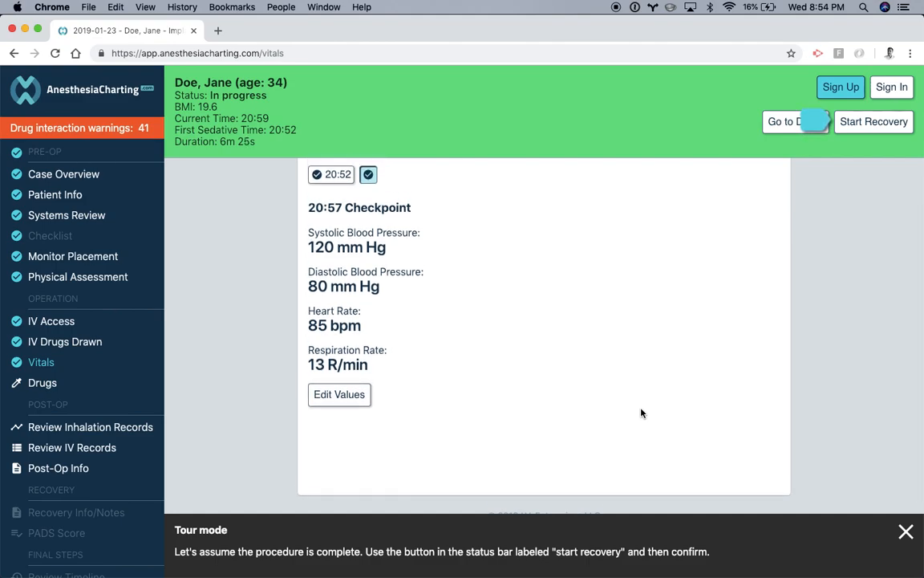
Try to set a further Versed dose of 9.0 mg among the IV drugs given
left_click(84, 343)
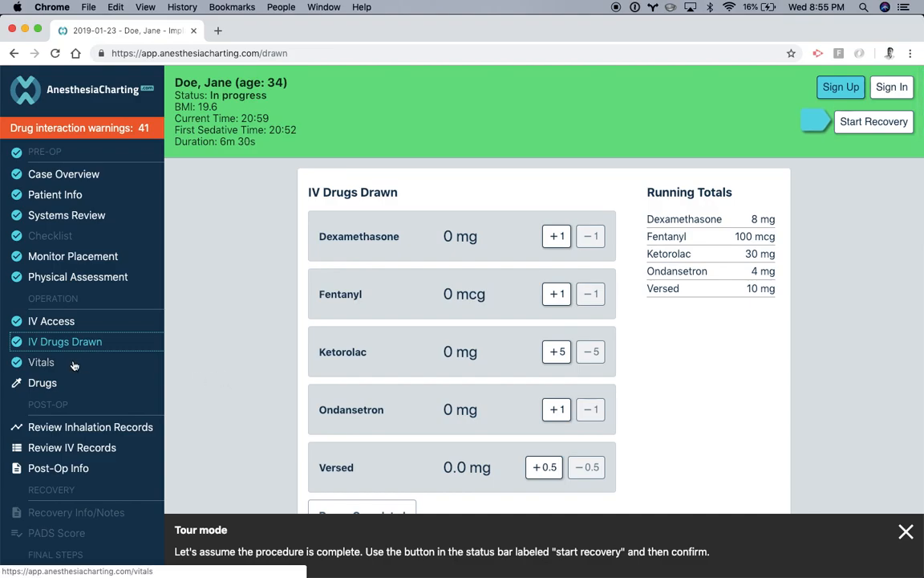
left_click(73, 382)
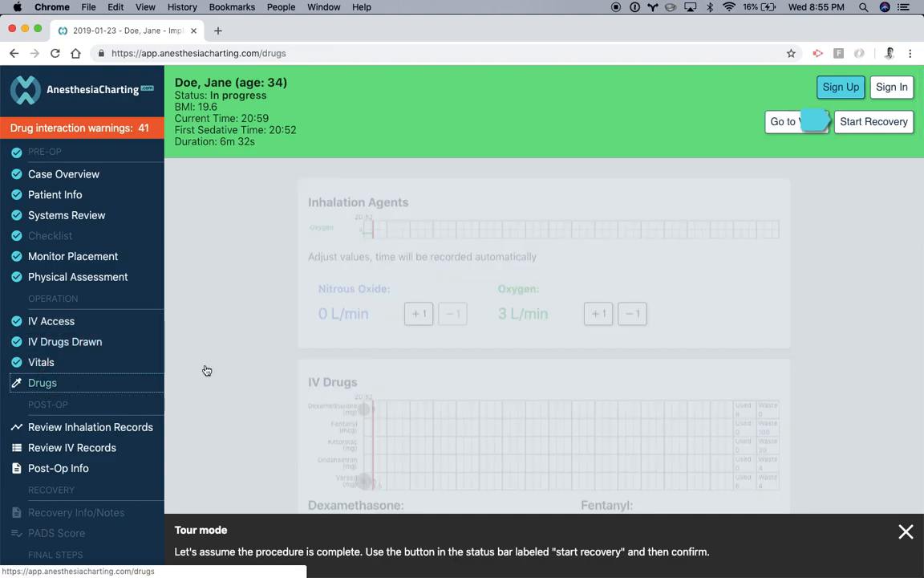
scroll(402, 357, "down", 10)
left_click(423, 303)
left_click(423, 303)
left_click(423, 302)
left_click(423, 303)
left_click(423, 302)
left_click(425, 302)
left_click(424, 303)
left_click(424, 302)
left_click(424, 303)
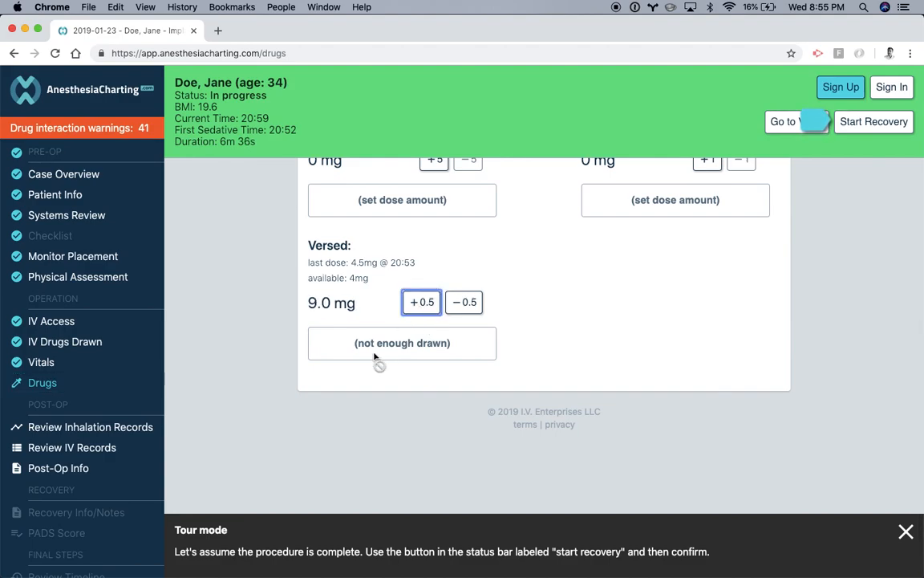
Draw an additional 4.5 mg of Versed and complete the draws
left_click(67, 347)
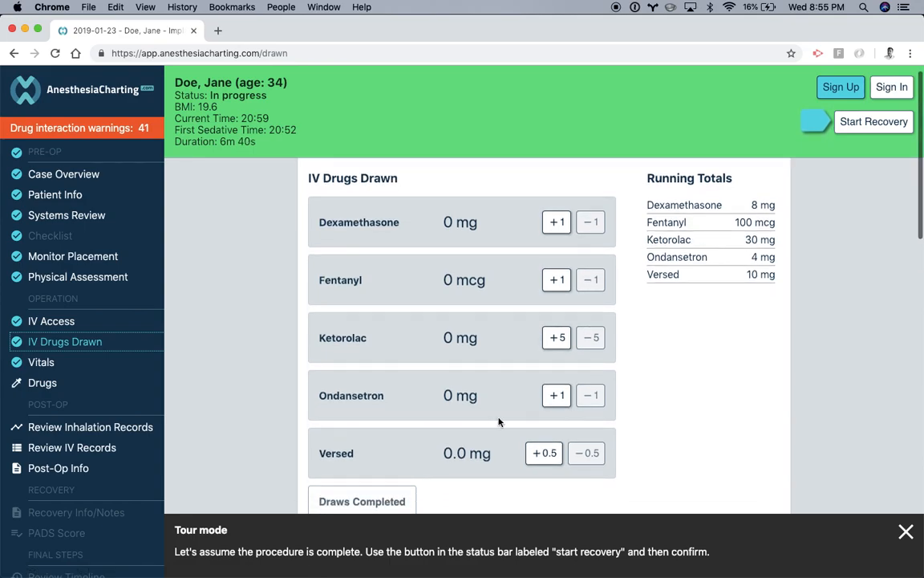
left_click(538, 454)
left_click(538, 454)
left_click(537, 454)
left_click(538, 454)
left_click(537, 454)
left_click(538, 454)
left_click(537, 454)
left_click(538, 454)
left_click(538, 455)
scroll(538, 456, "down", 1)
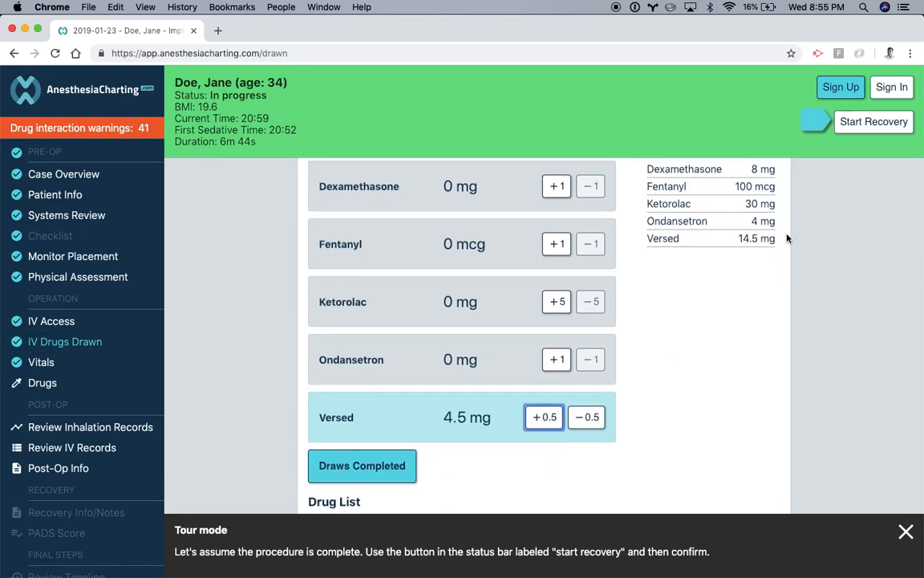
left_click(362, 466)
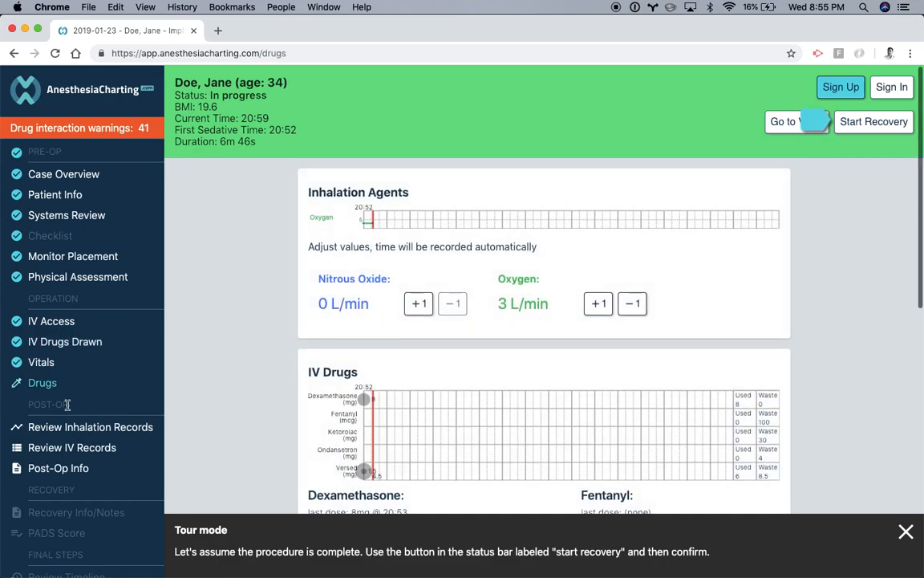
Record a third Versed dose of 7.5 mg as given
left_click(53, 363)
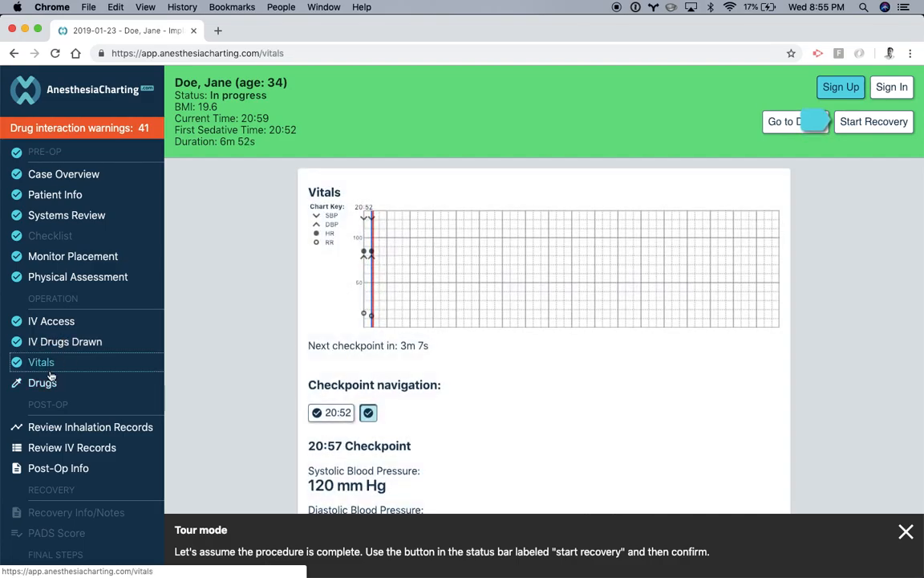
left_click(53, 383)
scroll(386, 386, "down", 10)
left_click(422, 401)
left_click(422, 401)
left_click(423, 401)
left_click(474, 403)
left_click(475, 404)
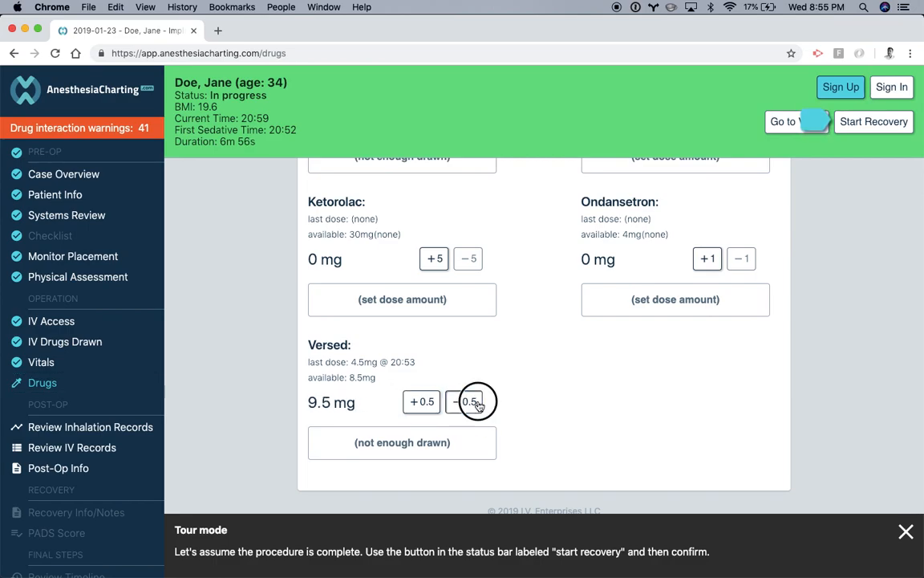
left_click(473, 403)
left_click(474, 403)
left_click(473, 403)
left_click(474, 403)
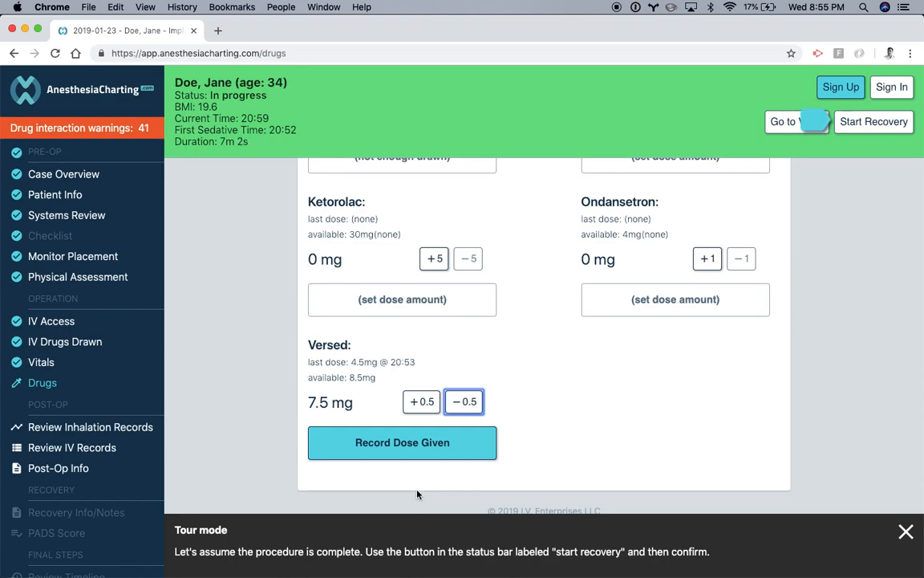
left_click(421, 449)
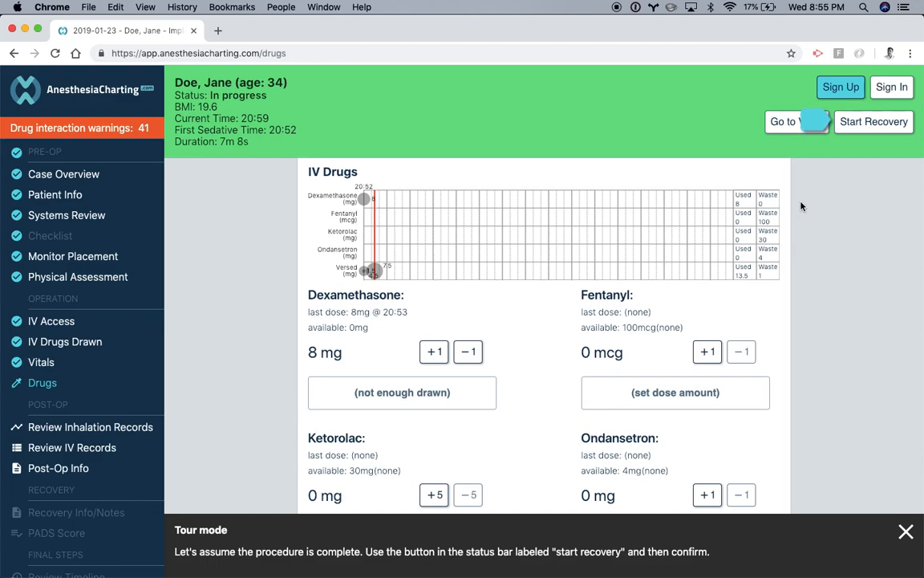
Start and confirm the patient's recovery, and mark the inhalation records as reviewed
left_click(854, 124)
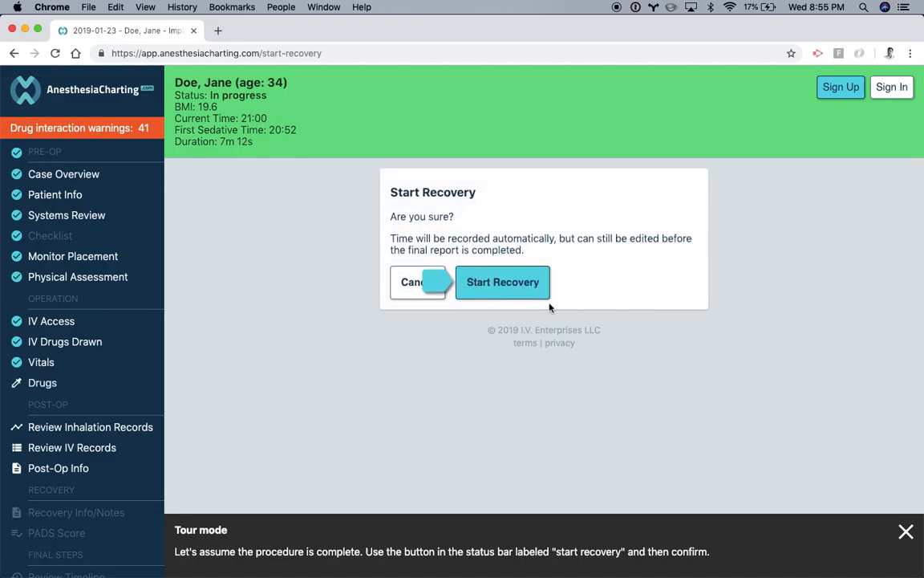
left_click(506, 283)
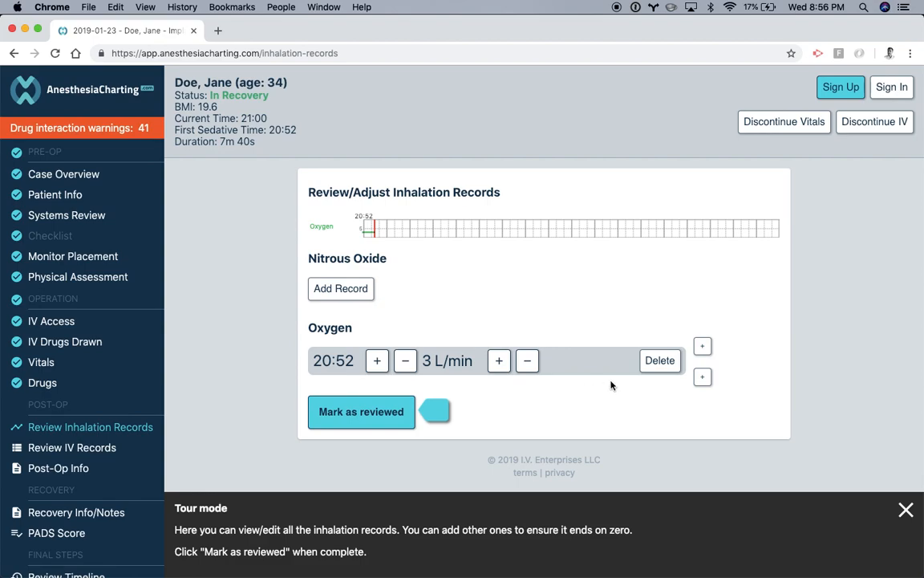
left_click(363, 417)
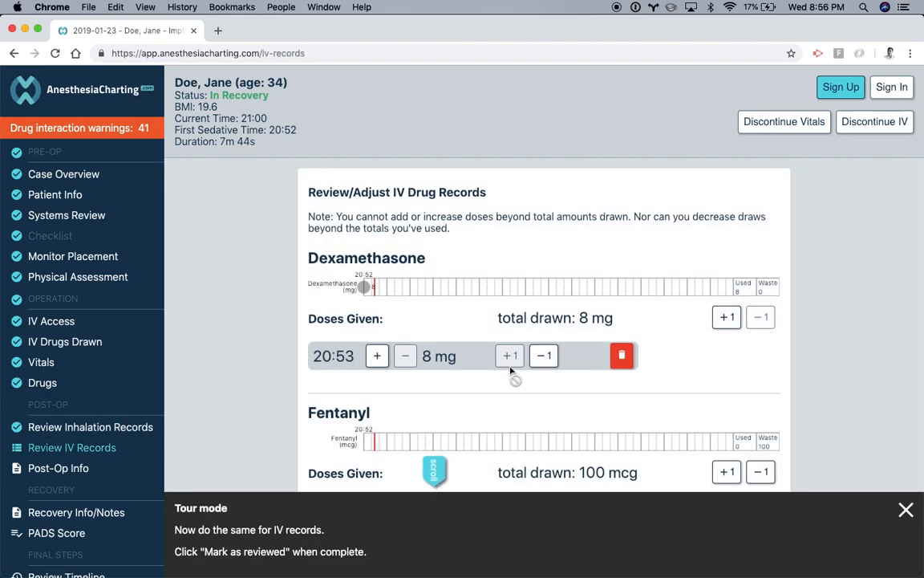
Look through the IV drug records down to Versed and mark them as reviewed
scroll(510, 369, "down", 3)
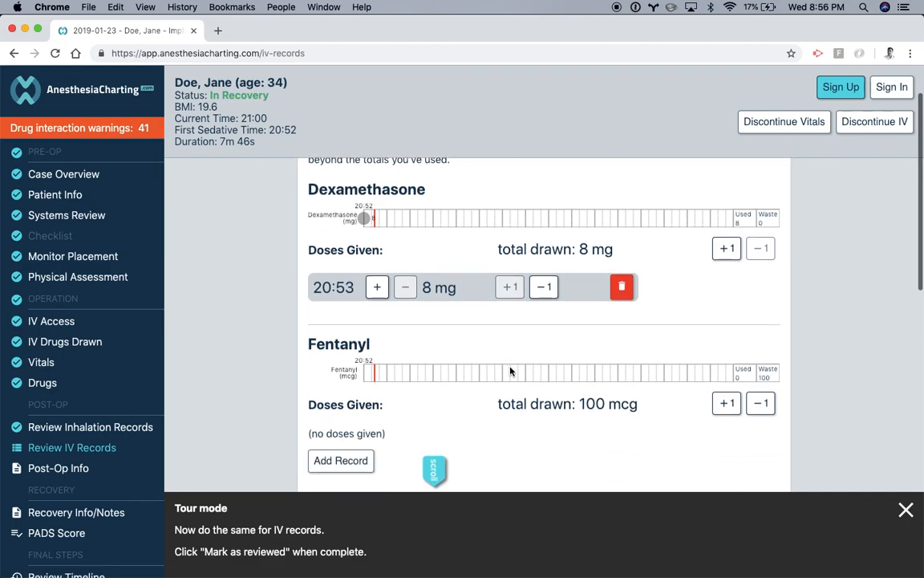
scroll(511, 370, "up", 1)
scroll(510, 371, "down", 3)
scroll(510, 370, "down", 10)
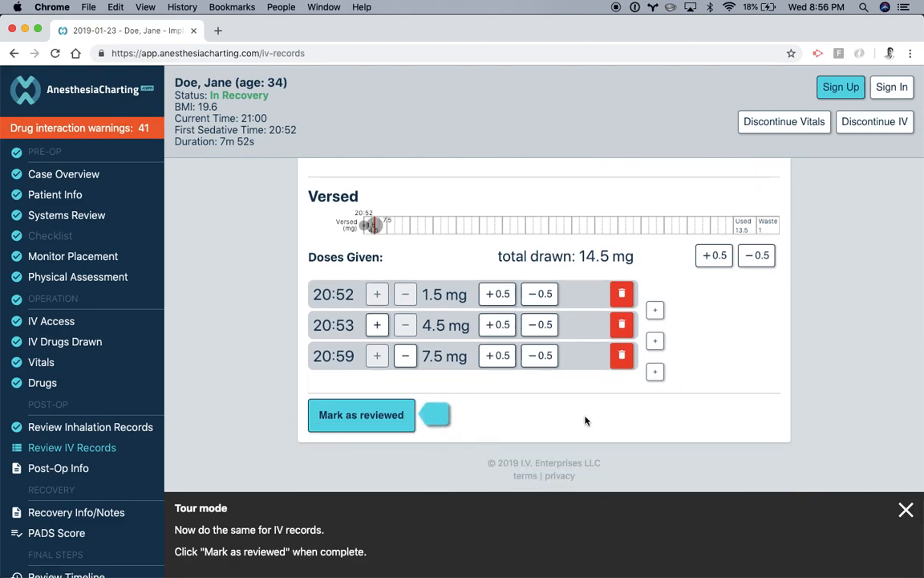
left_click(386, 416)
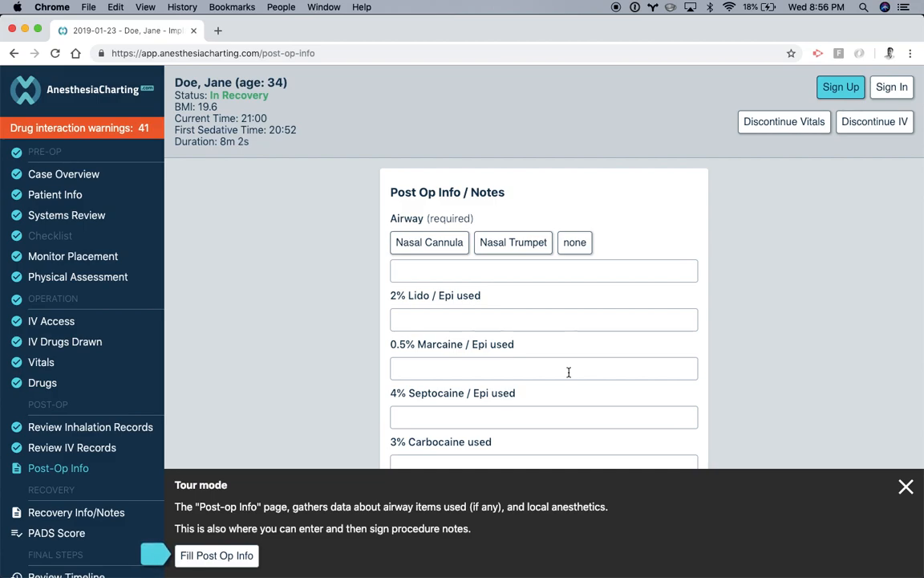
Look over the post-op form and have the tour fill it in with sample data, including the procedure notes
scroll(568, 372, "down", 1)
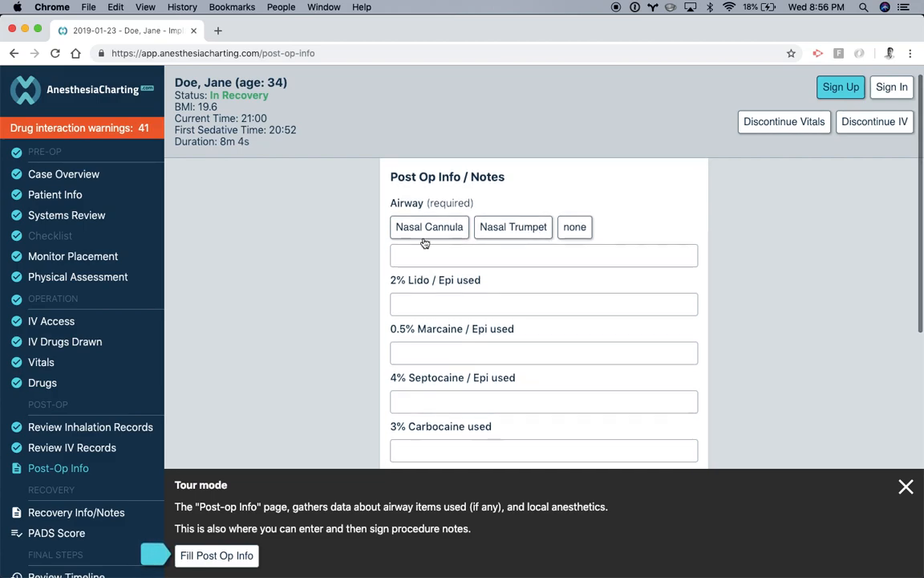
scroll(490, 294, "down", 5)
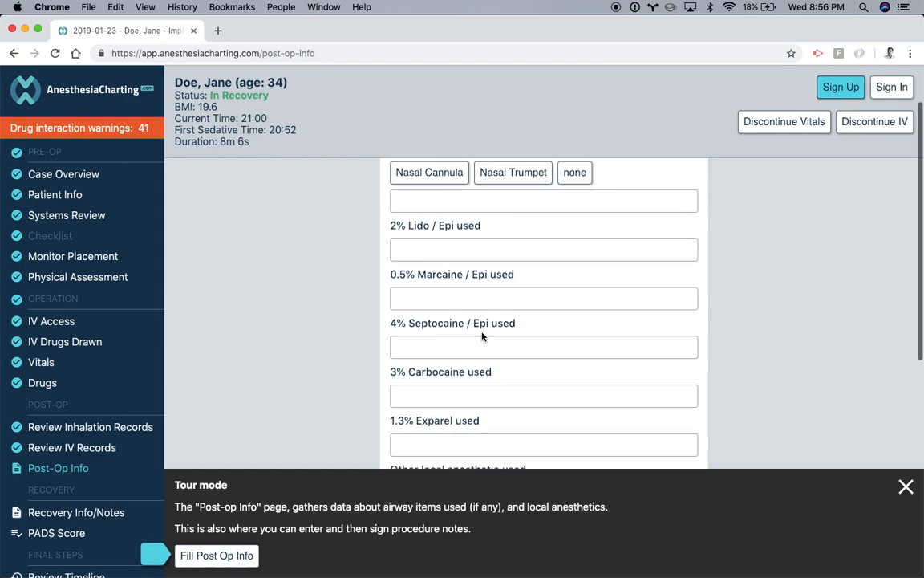
scroll(482, 335, "down", 2)
scroll(482, 337, "down", 1)
left_click(460, 379)
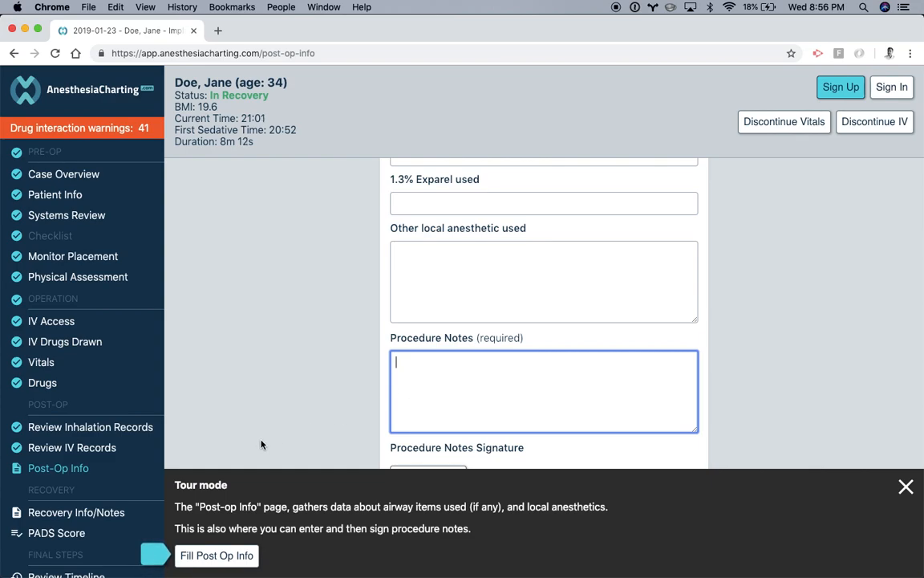
left_click(216, 556)
scroll(535, 374, "down", 2)
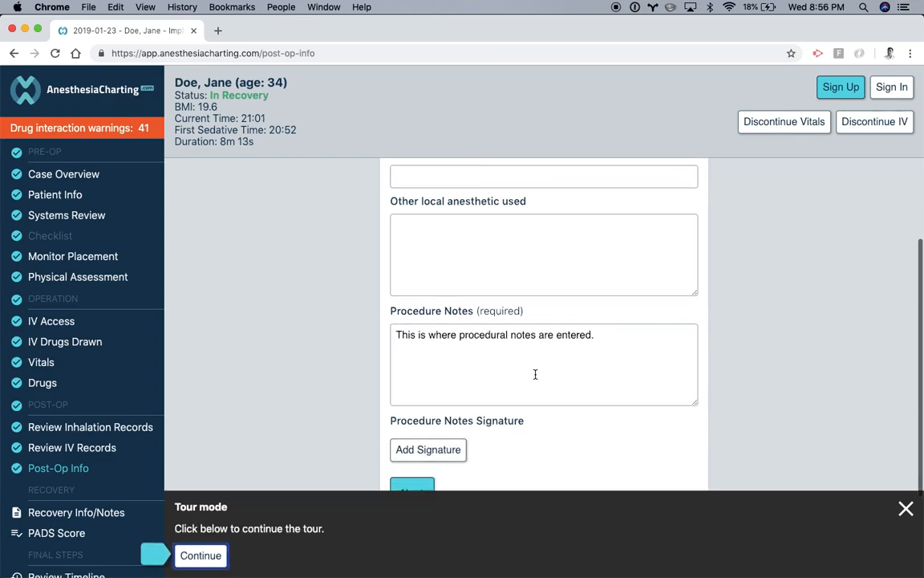
scroll(536, 374, "down", 1)
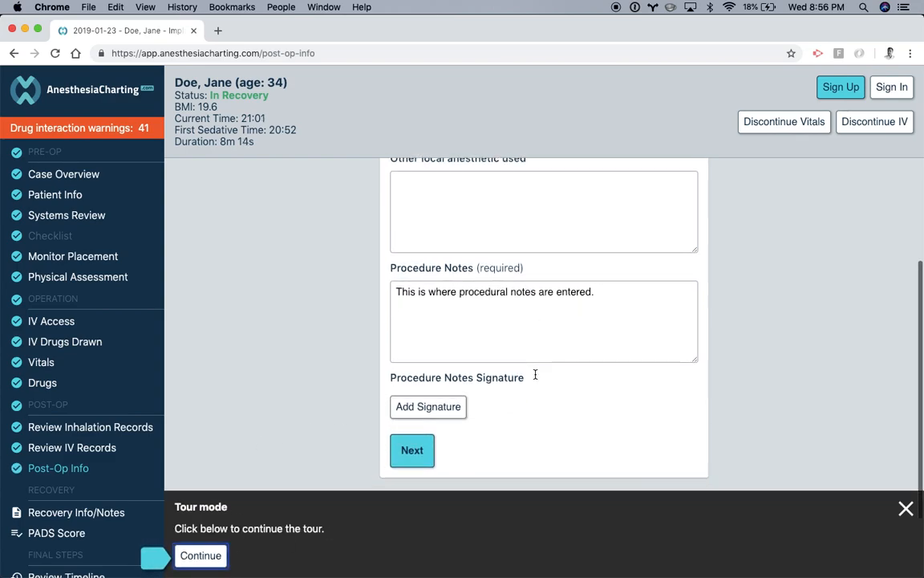
Open the procedure notes signature pad, cancel it without signing, and continue to the Recovery Info page
left_click(437, 409)
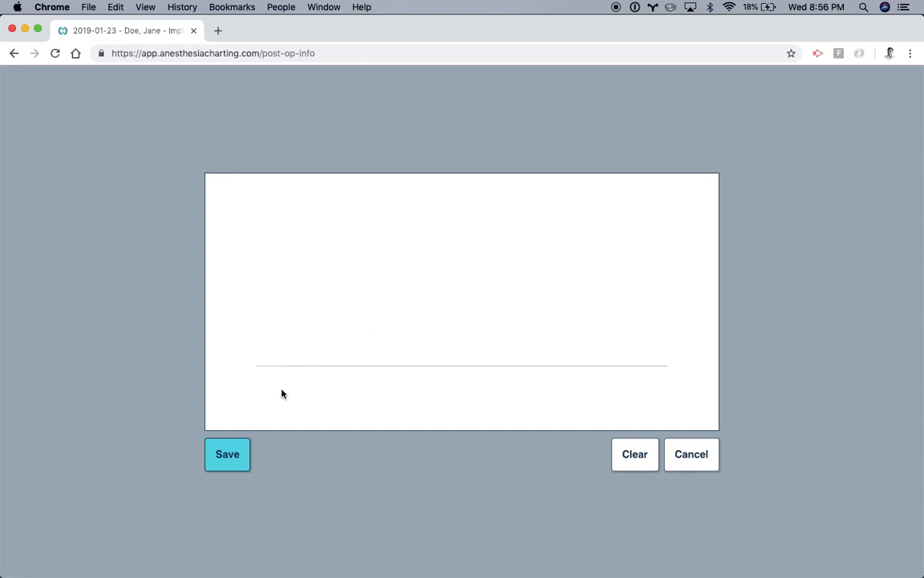
left_click(691, 472)
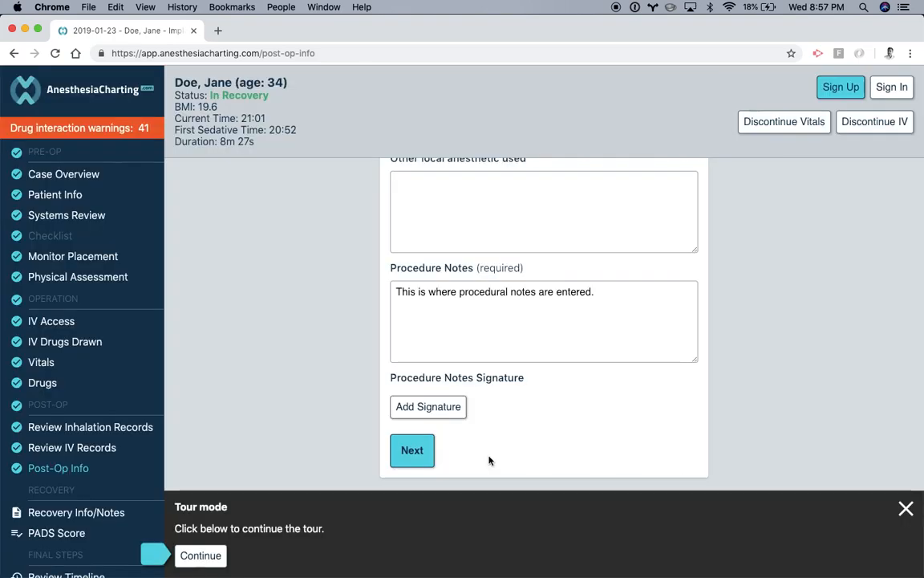
scroll(438, 465, "down", 3)
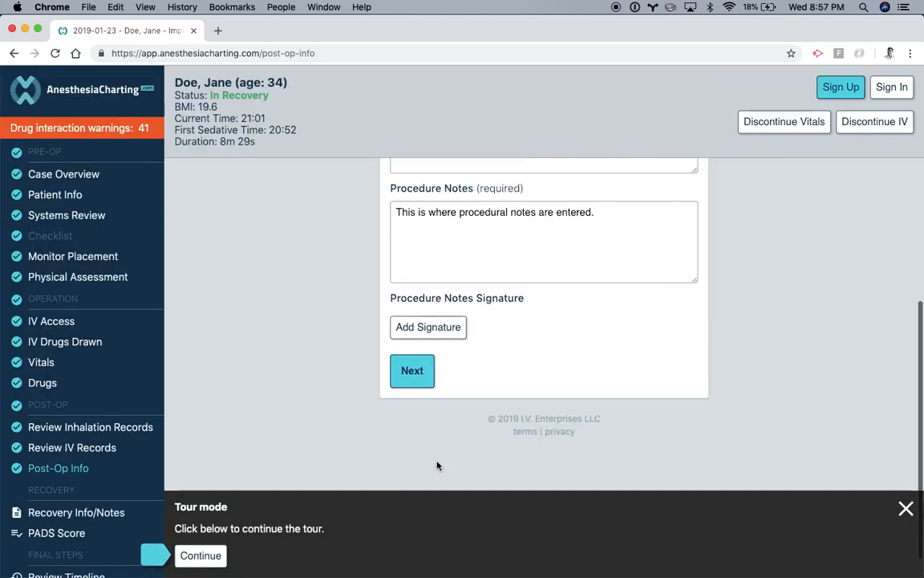
left_click(414, 377)
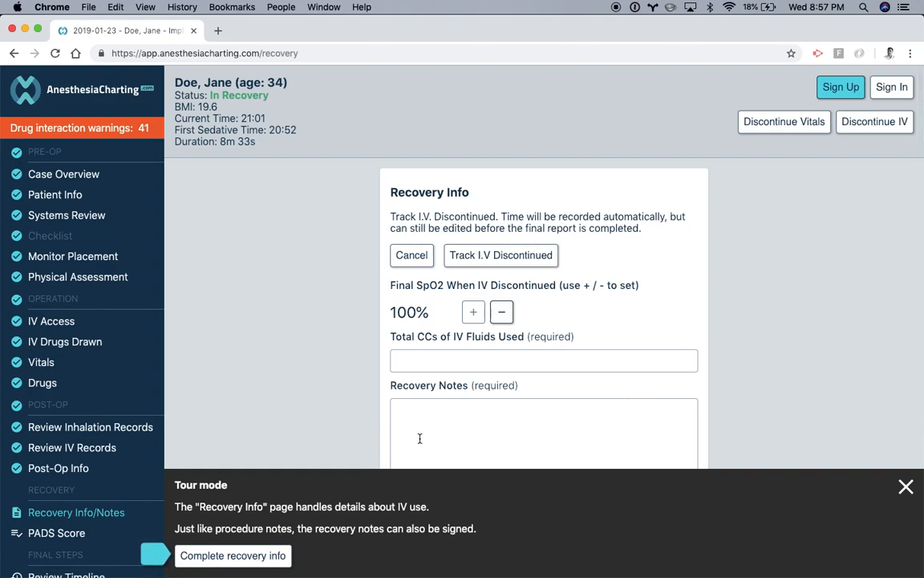
Have the tour complete the recovery info with 500 cc of IV fluids and sample recovery notes
scroll(409, 404, "down", 1)
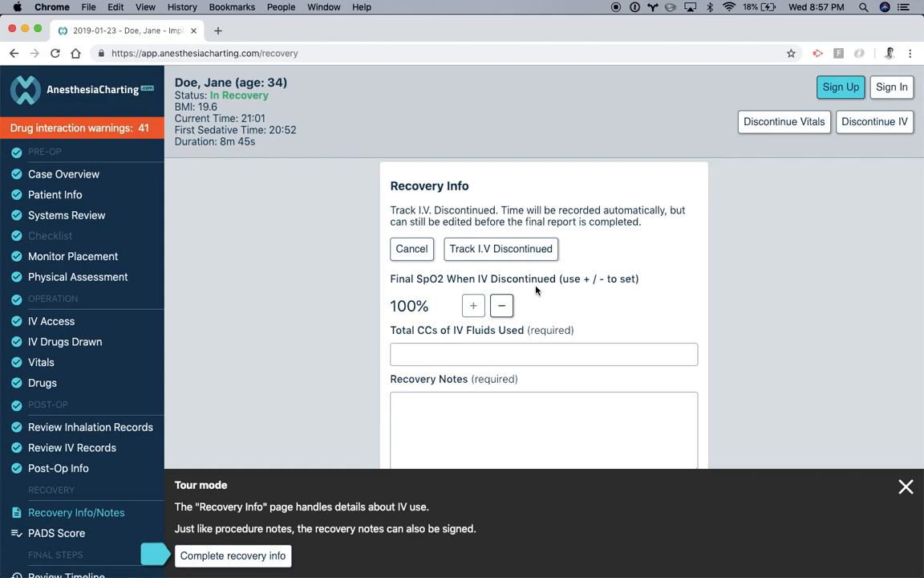
scroll(537, 289, "down", 3)
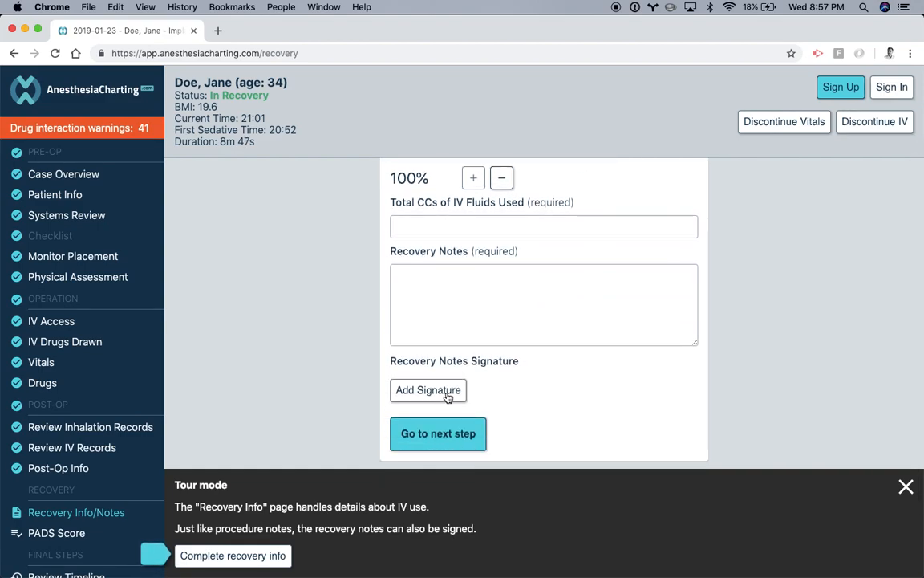
left_click(232, 556)
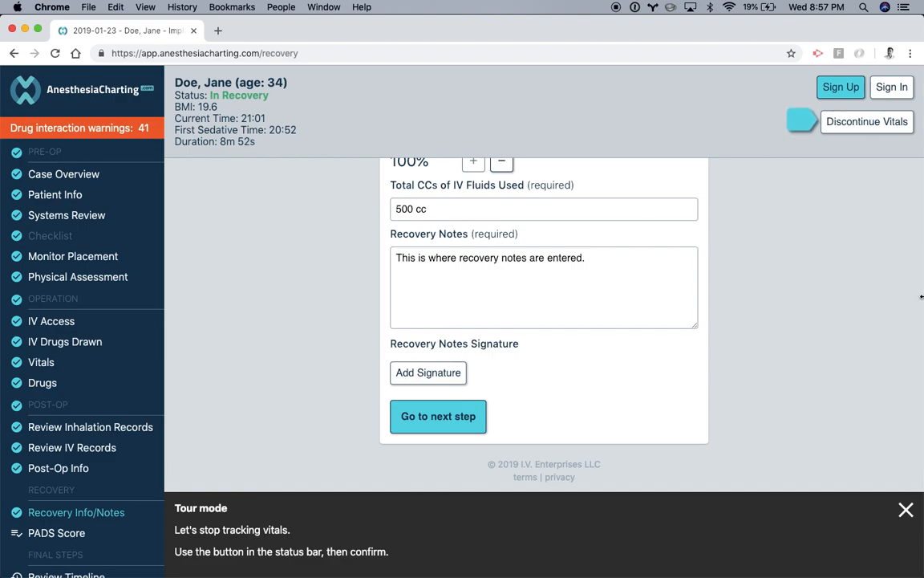
Record vitals monitoring as discontinued and look over the vitals breakdown on the PADS Score page
left_click(852, 127)
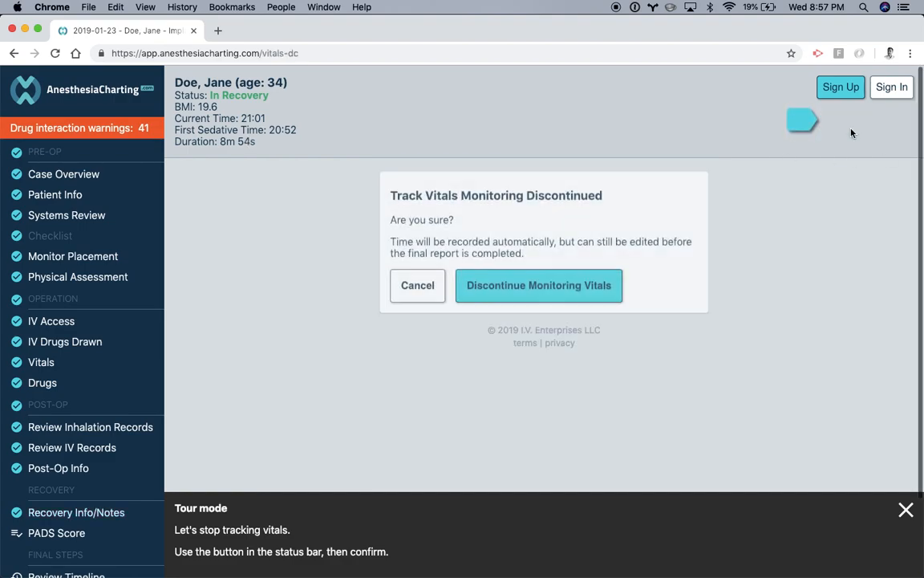
left_click(584, 299)
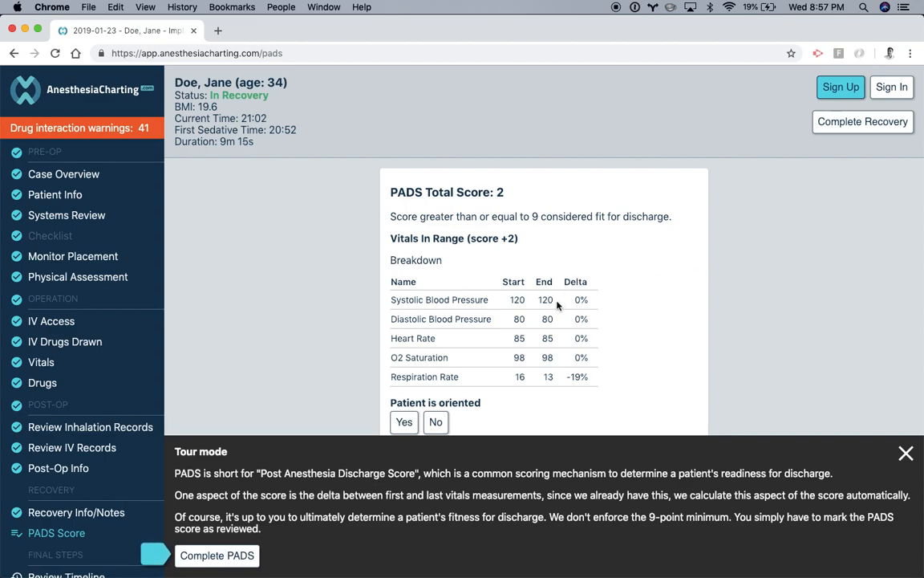
scroll(482, 308, "down", 1)
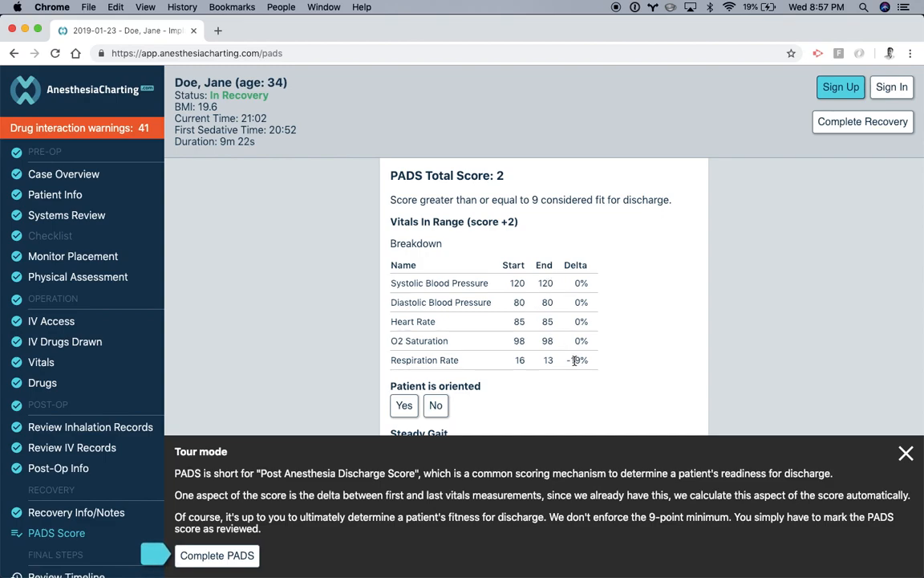
scroll(571, 365, "down", 1)
scroll(572, 365, "down", 1)
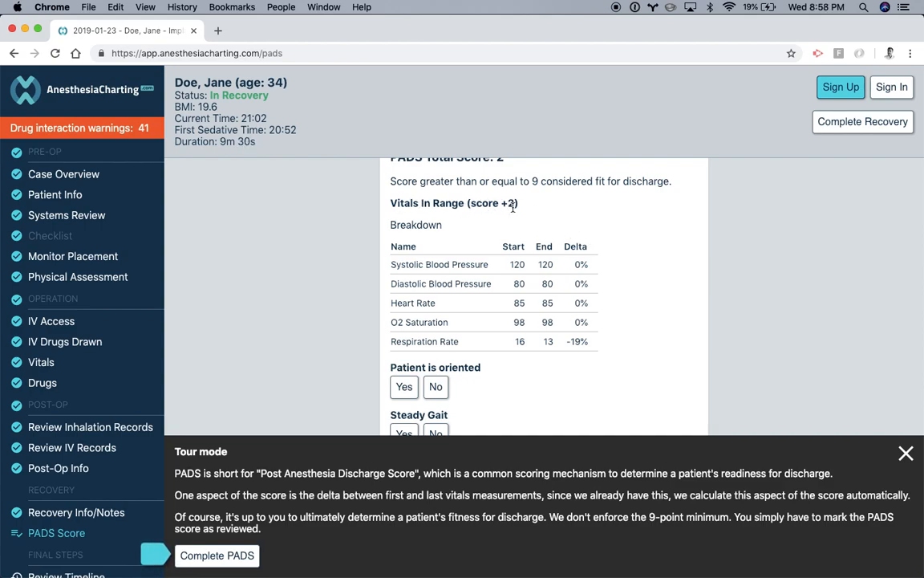
scroll(481, 257, "down", 2)
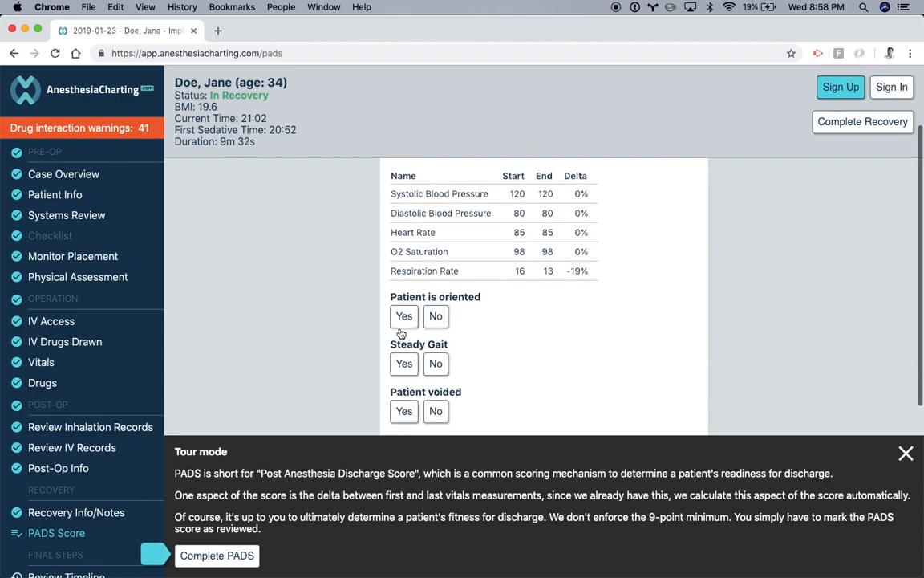
Answer Yes for patient oriented, steady gait, patient voided and patient drank in the PADS score
left_click(404, 316)
left_click(404, 362)
scroll(403, 366, "down", 1)
scroll(404, 367, "down", 1)
left_click(404, 355)
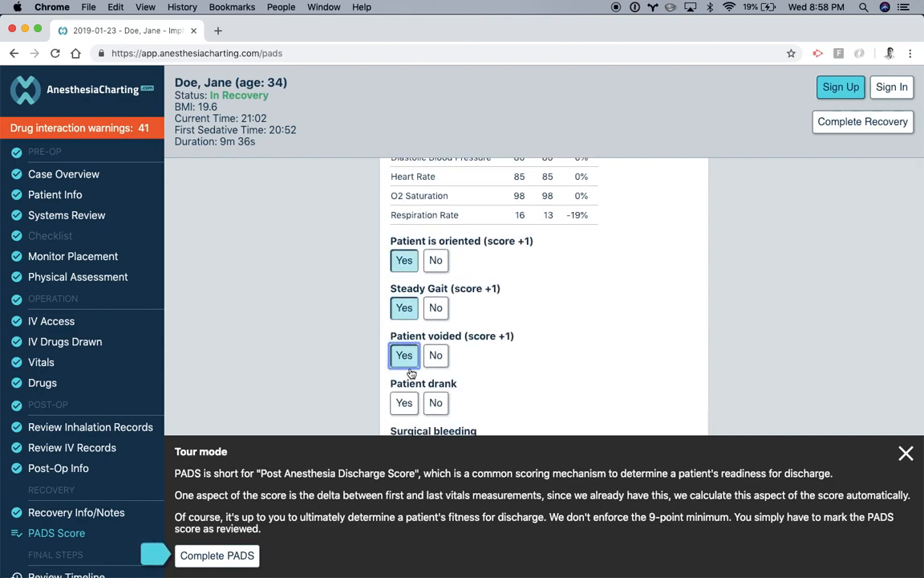
left_click(405, 403)
scroll(565, 372, "down", 3)
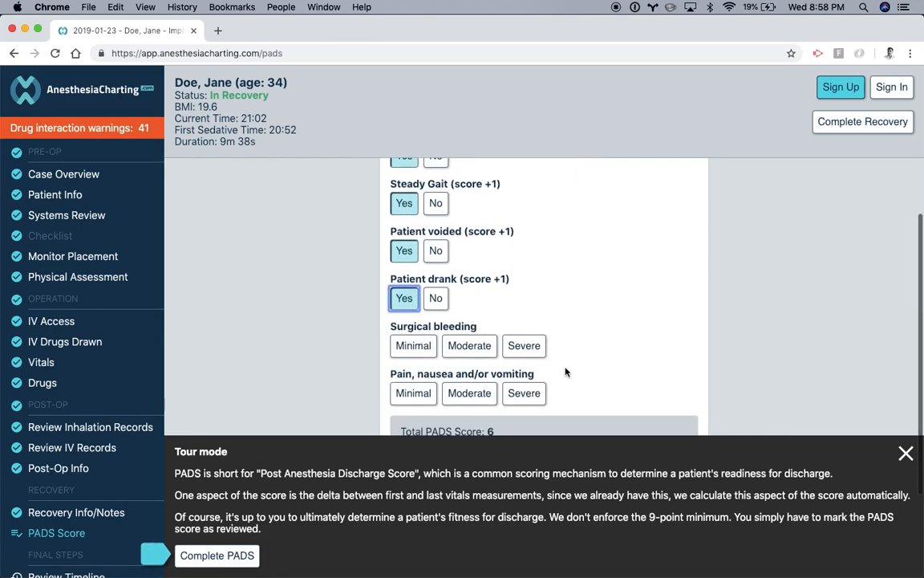
scroll(565, 372, "down", 2)
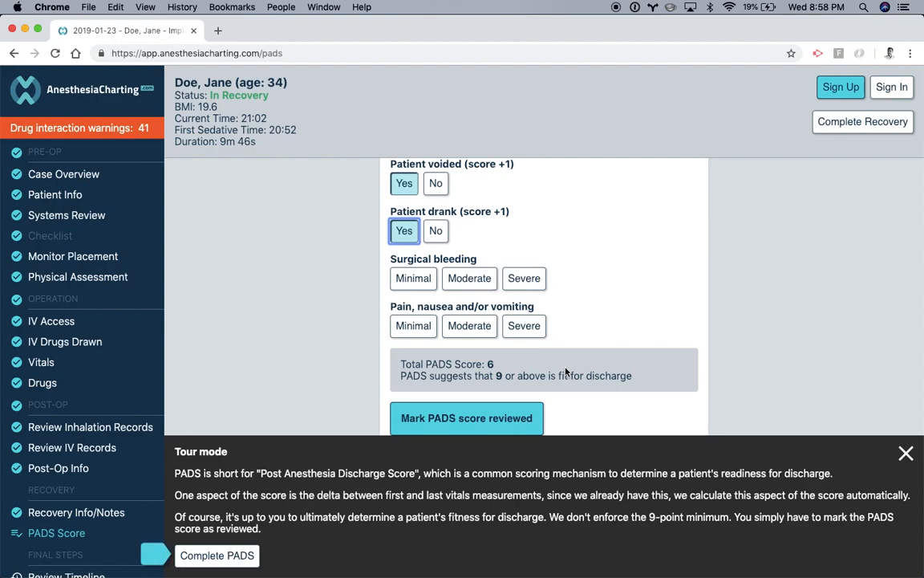
Have the tour complete the PADS score with its sample answers and track the recovery as completed
scroll(546, 353, "up", 1)
scroll(451, 278, "up", 2)
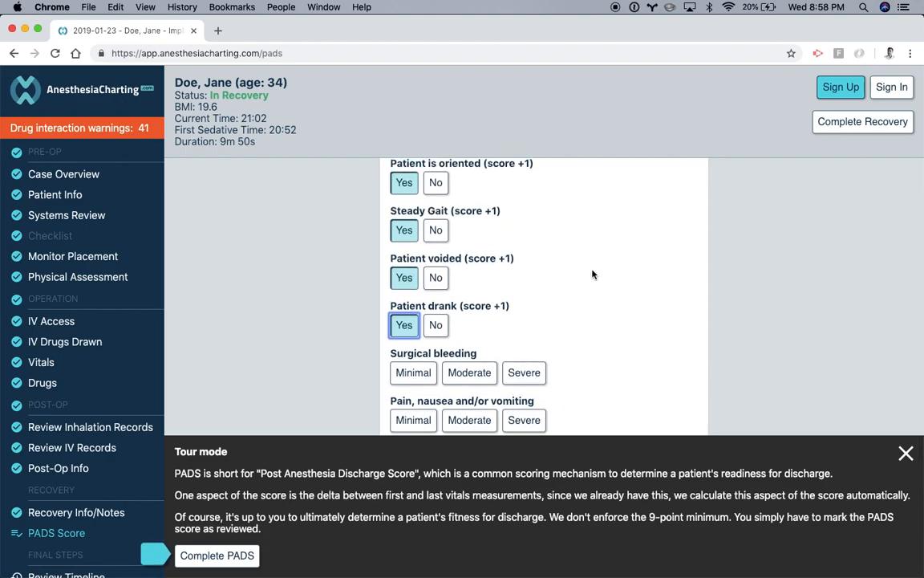
scroll(592, 275, "down", 3)
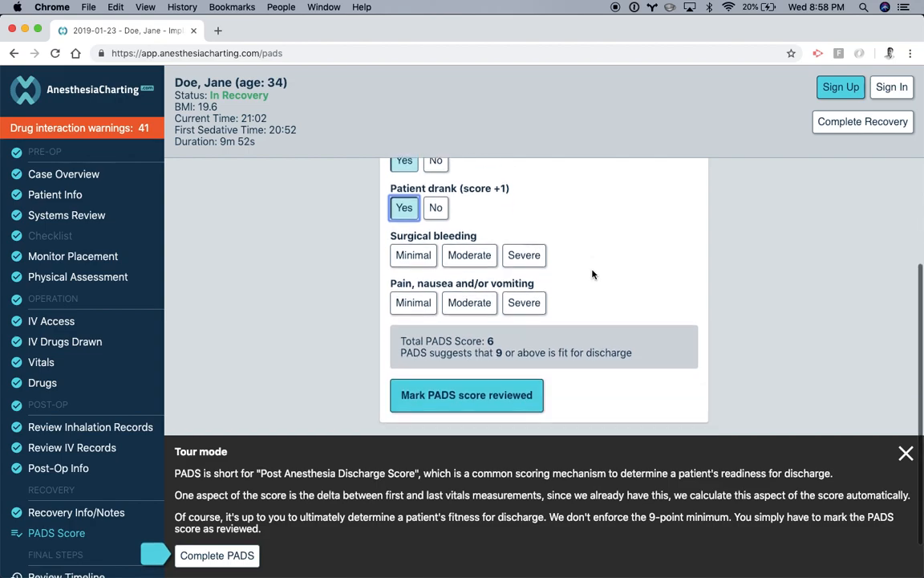
left_click(216, 555)
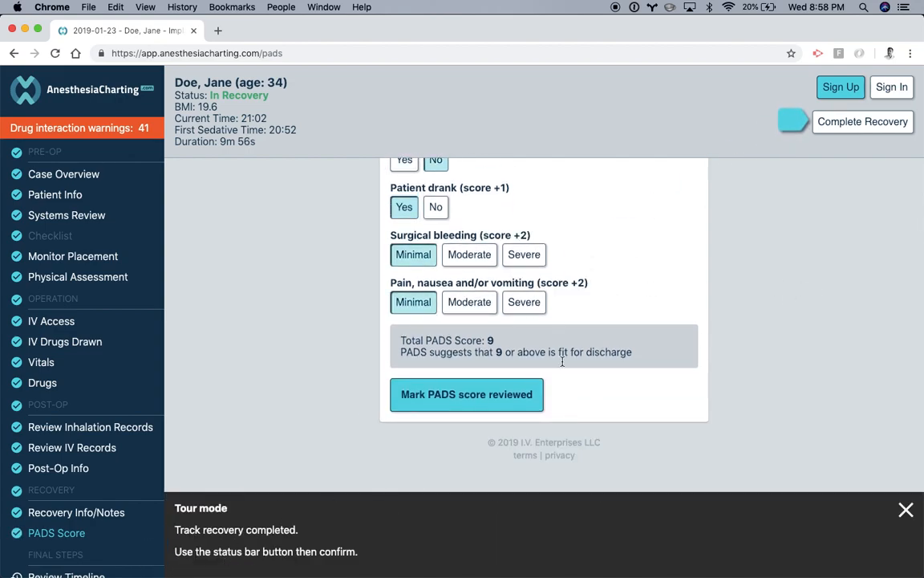
left_click(838, 122)
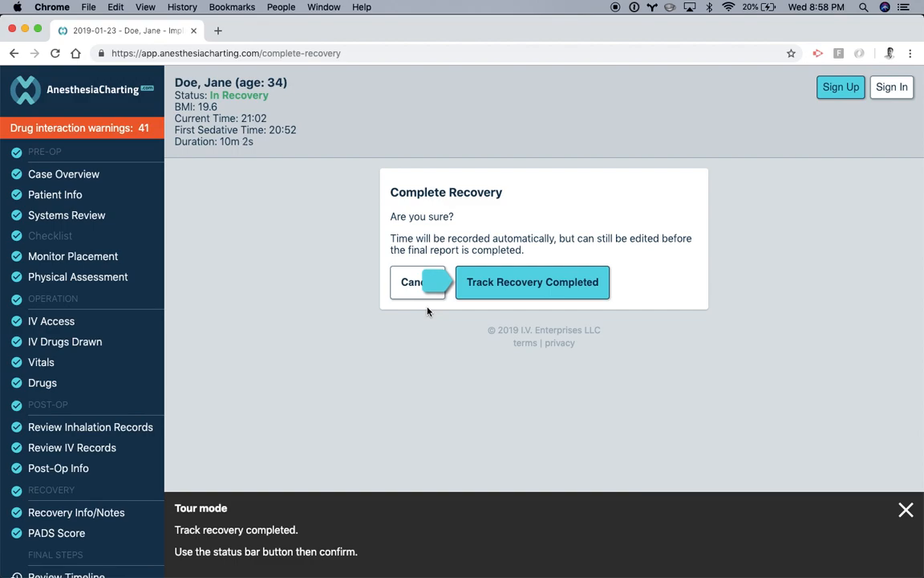
left_click(497, 289)
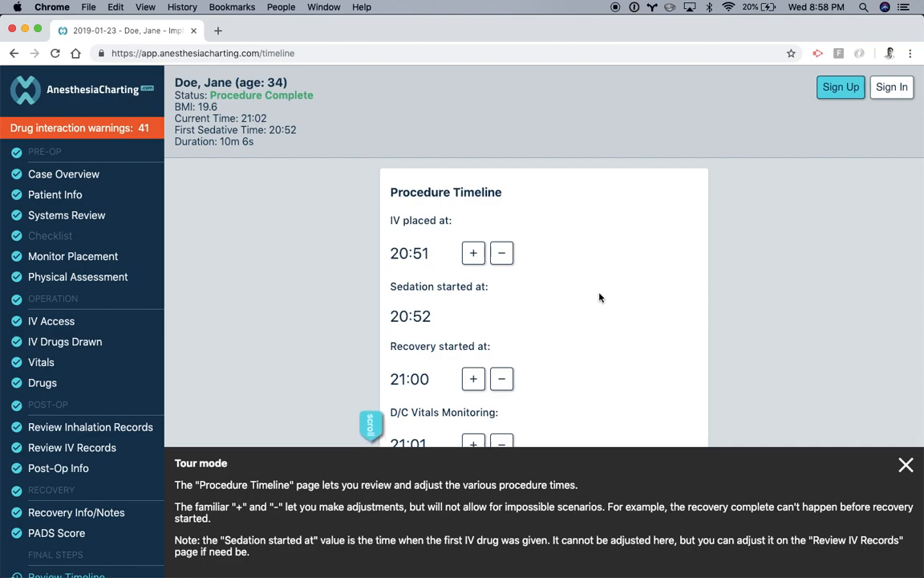
Review the procedure timeline and set the IV discontinued time to 21:02
scroll(598, 297, "down", 4)
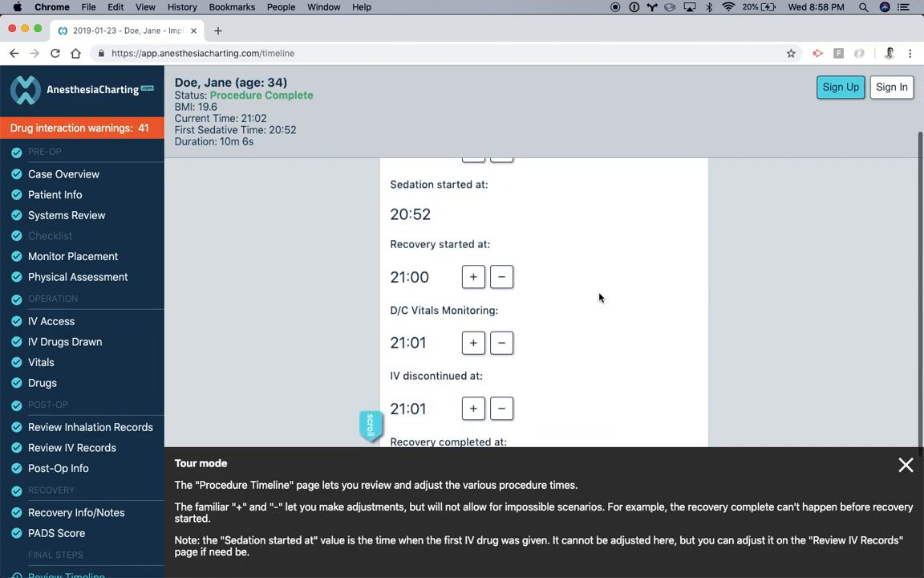
scroll(599, 297, "down", 2)
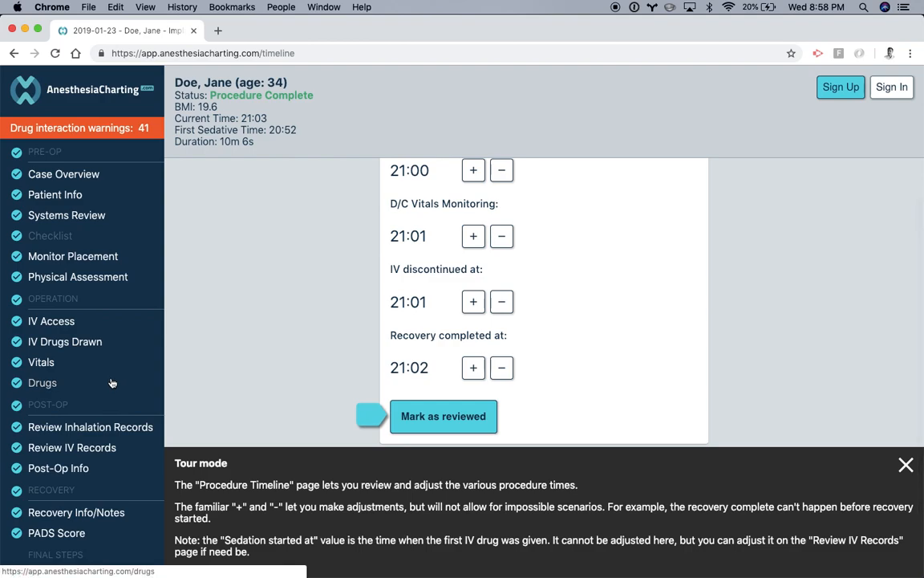
scroll(113, 383, "down", 3)
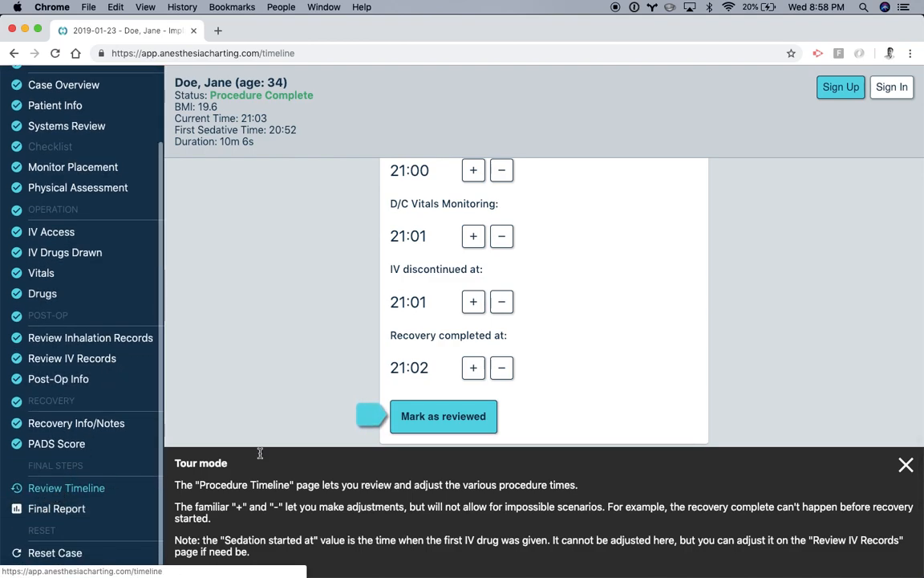
scroll(560, 326, "up", 1)
left_click(479, 320)
left_click(480, 320)
left_click(479, 320)
left_click(479, 320)
left_click(502, 320)
left_click(501, 321)
left_click(501, 320)
Lower the recovery start time in the procedure timeline to 20:53
scroll(574, 351, "down", 1)
scroll(575, 350, "up", 2)
scroll(574, 350, "up", 3)
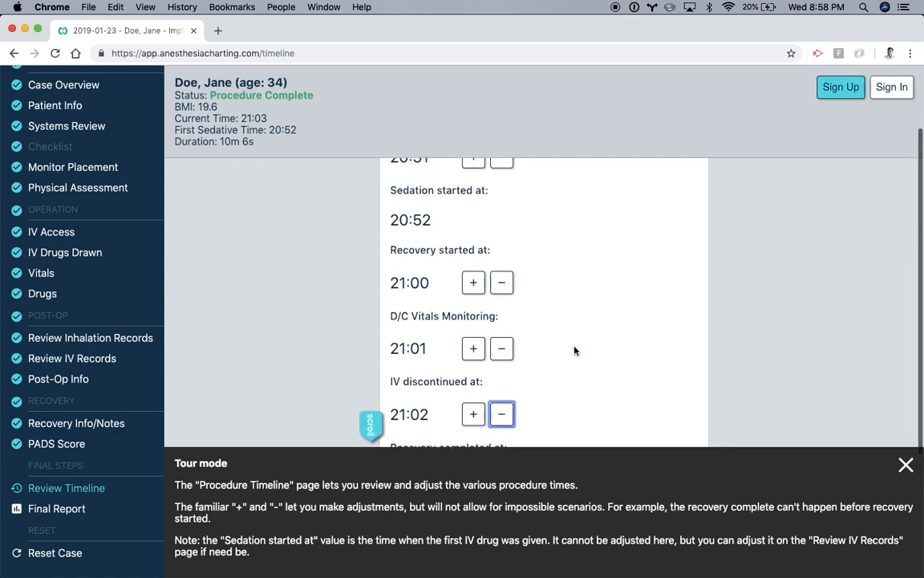
scroll(575, 351, "up", 3)
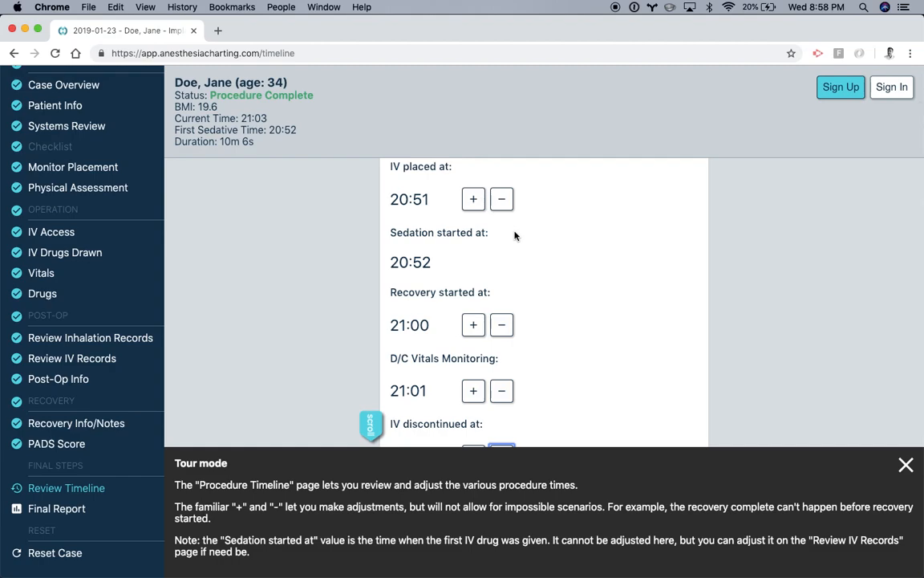
scroll(517, 235, "up", 1)
scroll(515, 236, "down", 2)
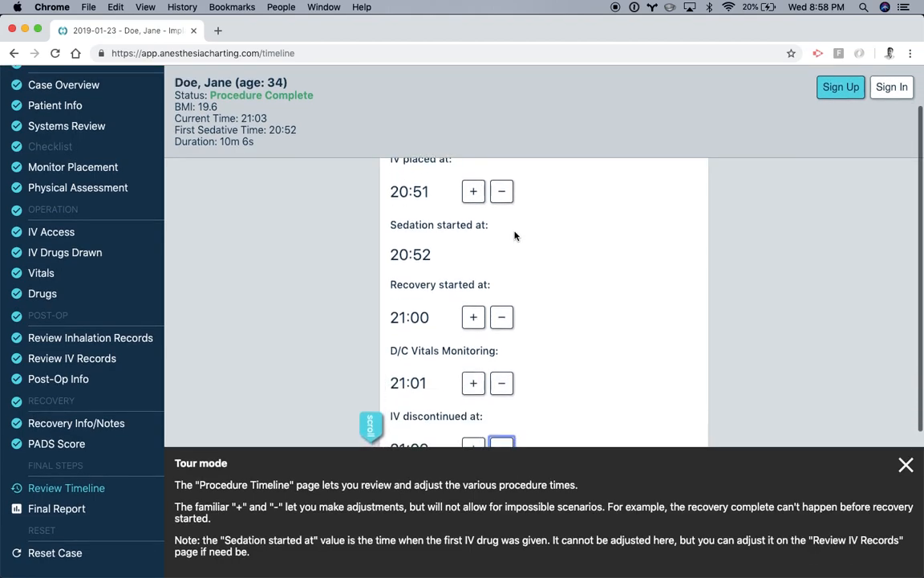
left_click(501, 320)
left_click(499, 321)
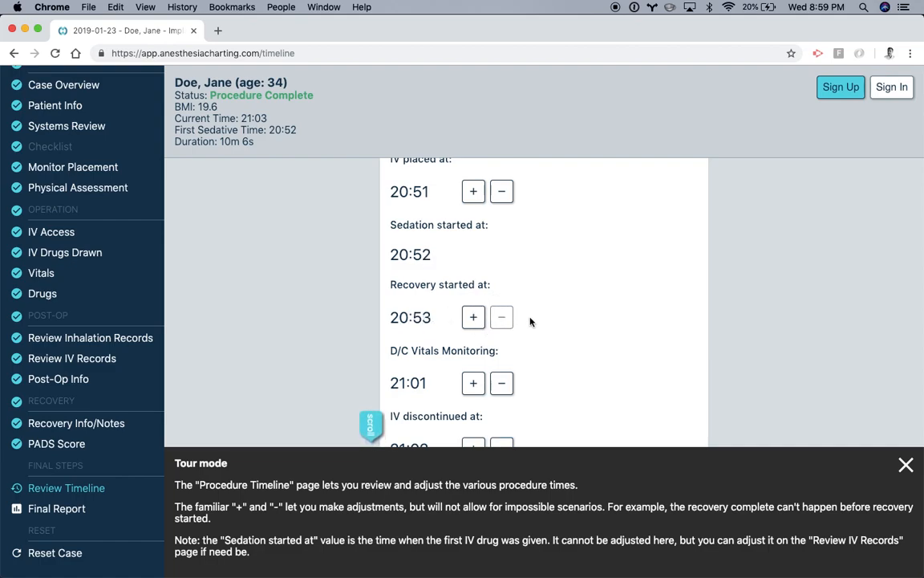
Set the recovery start time to 21:02 and mark the procedure timeline as reviewed
left_click(474, 318)
left_click(476, 319)
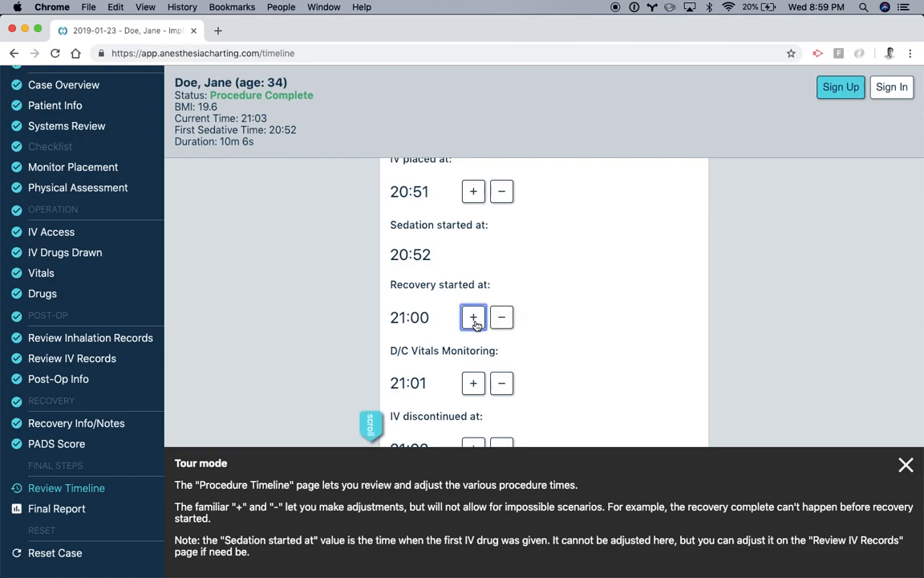
left_click(474, 319)
scroll(644, 345, "down", 2)
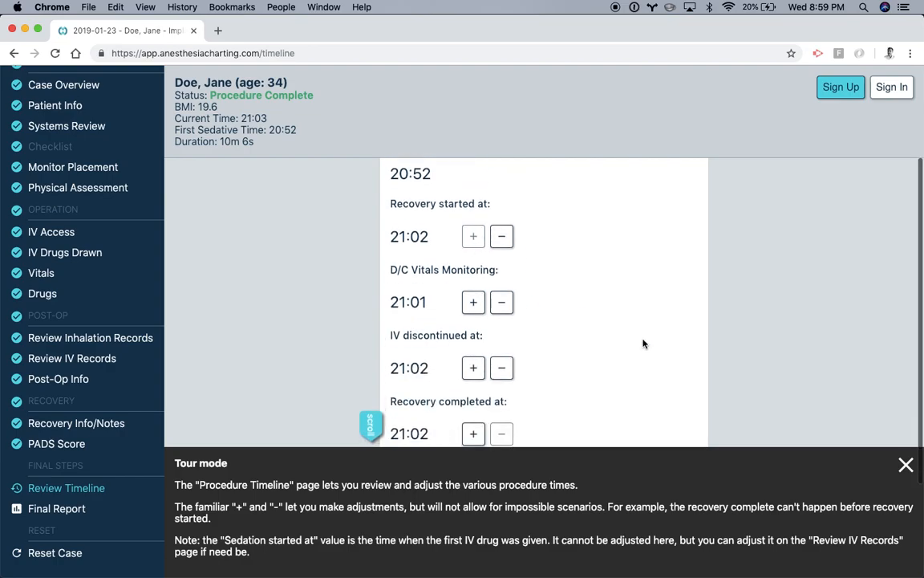
scroll(644, 344, "down", 3)
left_click(479, 344)
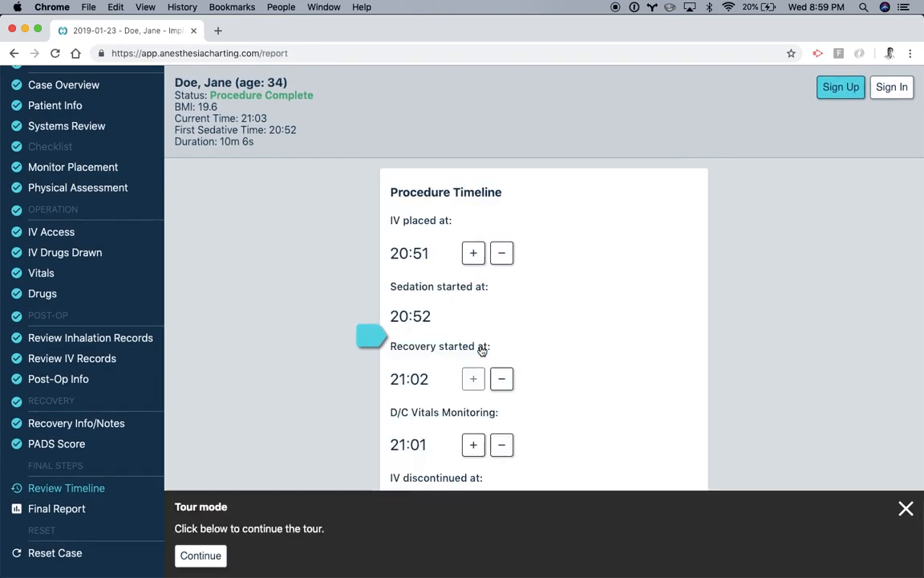
Draw and save the sedation provider's final signature on the report, and look over the signed preview
left_click(472, 154)
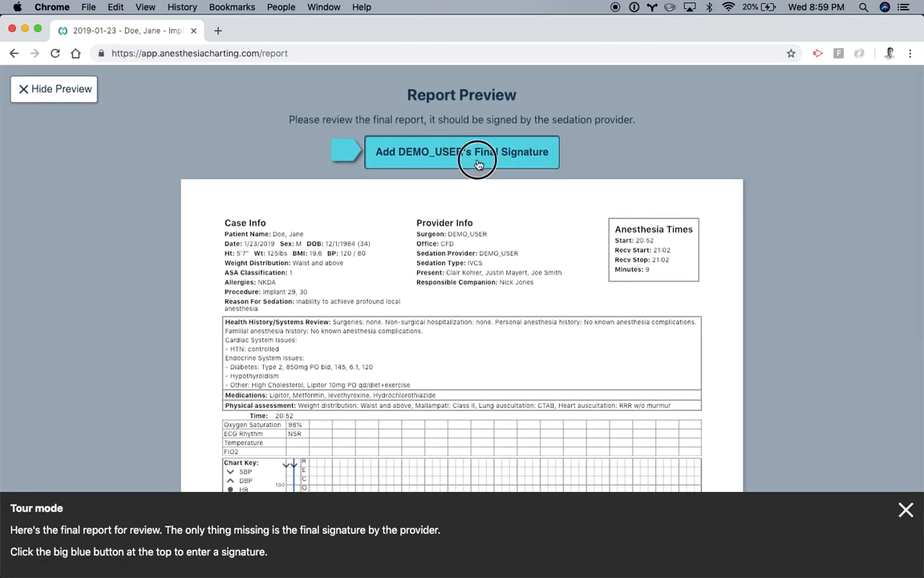
mouse_move(233, 260)
left_mouse_down()
mouse_move(346, 257)
mouse_move(427, 281)
mouse_move(490, 241)
left_mouse_up()
left_click(226, 465)
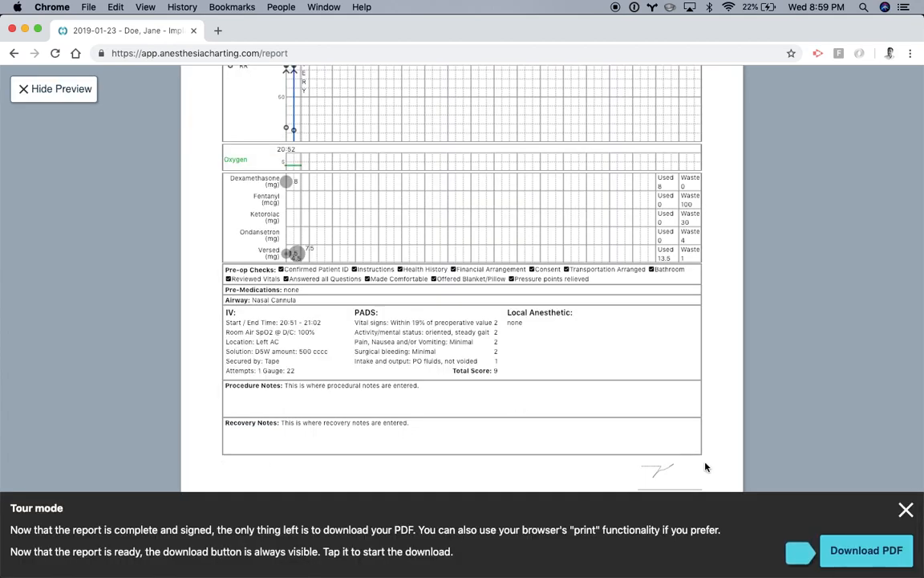
scroll(706, 467, "down", 3)
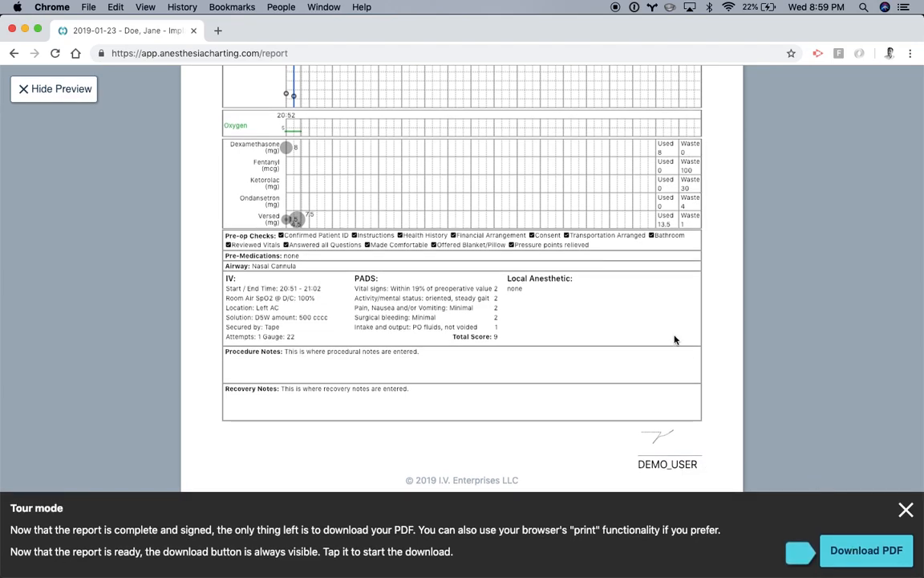
scroll(675, 338, "up", 3)
scroll(675, 339, "up", 5)
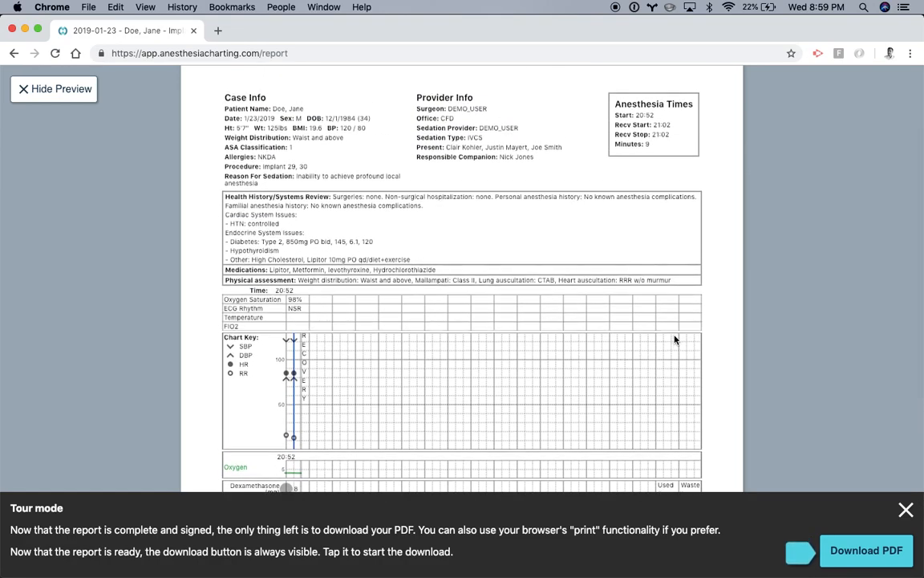
Hide the report preview, look over the procedure timeline and download the final report as a PDF
left_click(72, 89)
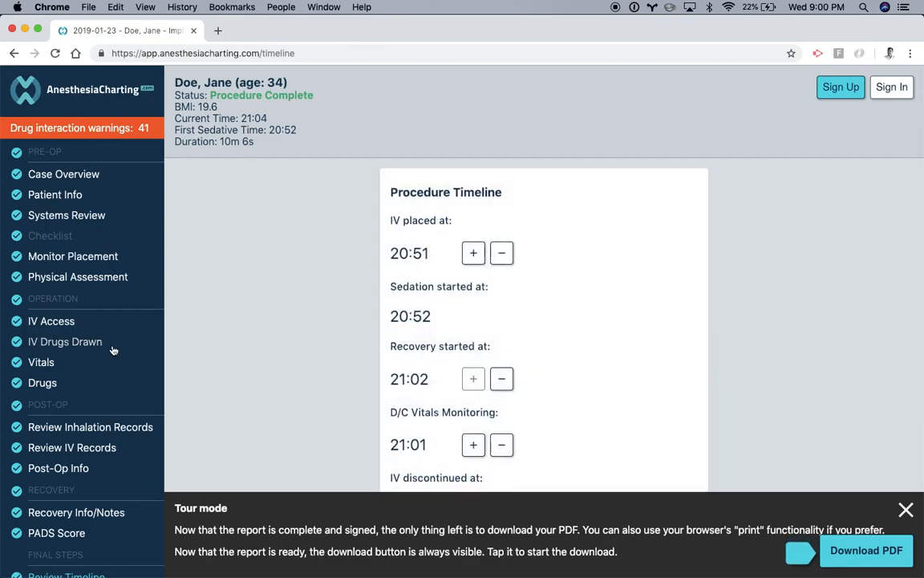
scroll(113, 349, "down", 2)
scroll(113, 352, "down", 2)
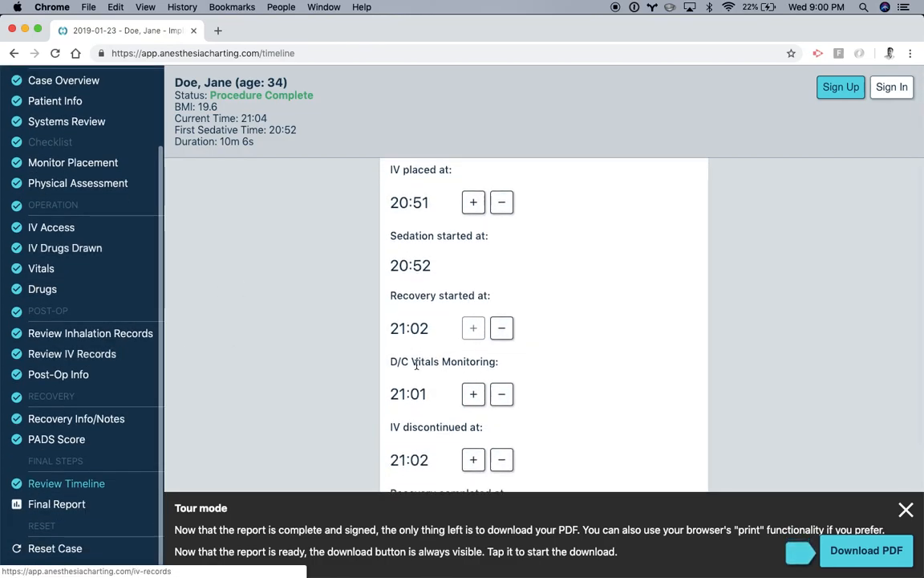
scroll(674, 427, "down", 5)
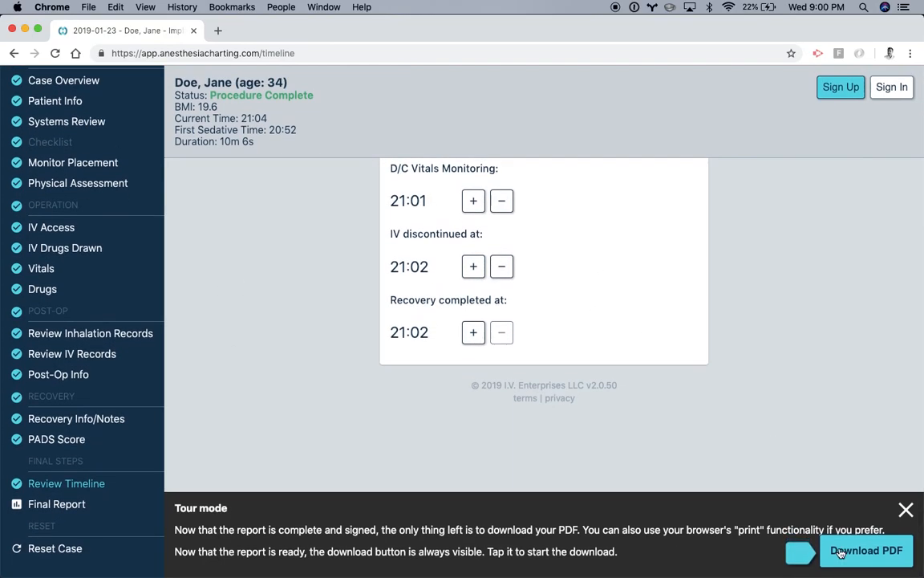
left_click(847, 562)
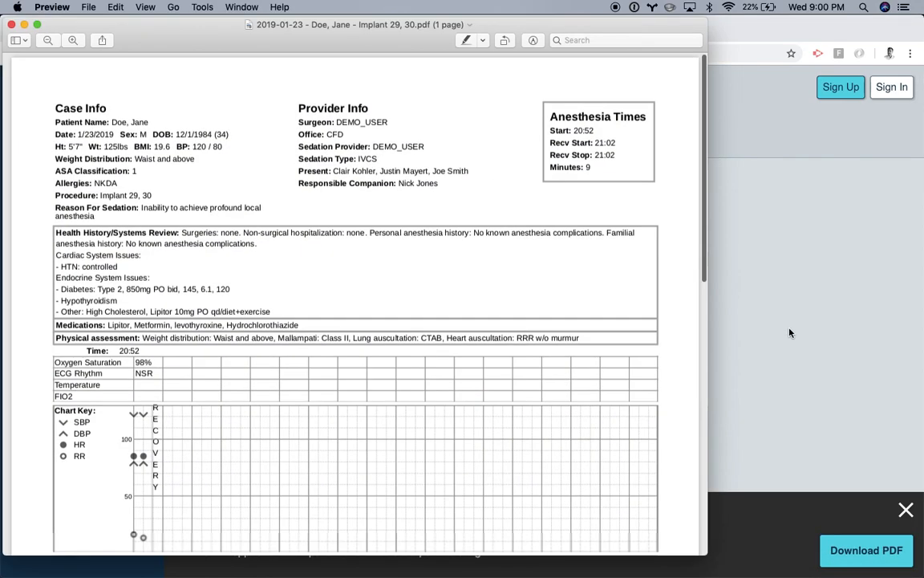
Look through the downloaded PDF report in Preview, from the case info to the provider's signature and back
left_click_drag(284, 33, 322, 32)
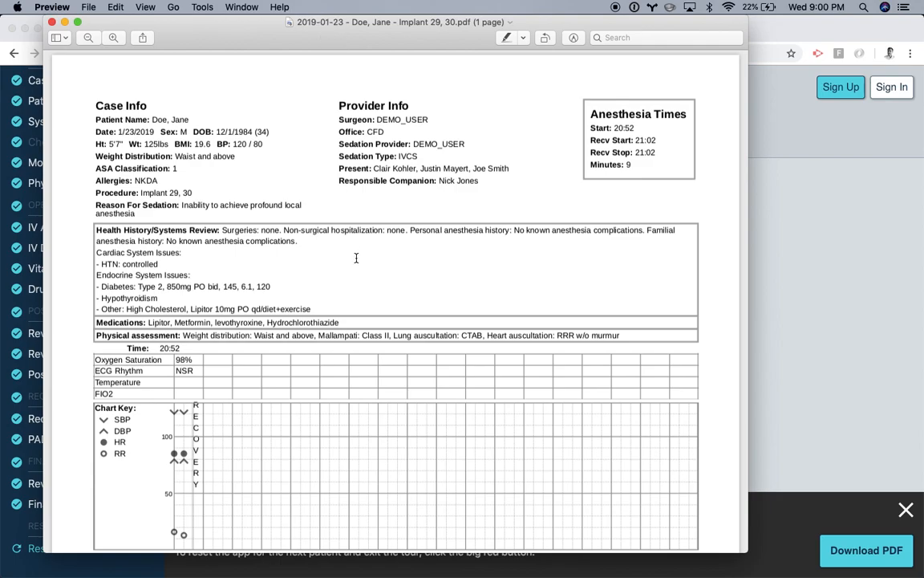
scroll(355, 258, "down", 10)
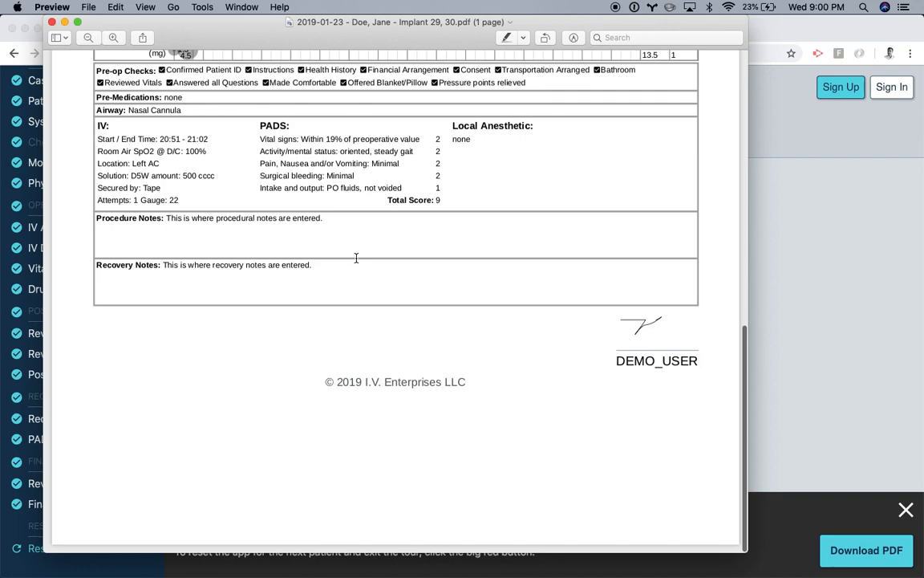
scroll(356, 257, "up", 8)
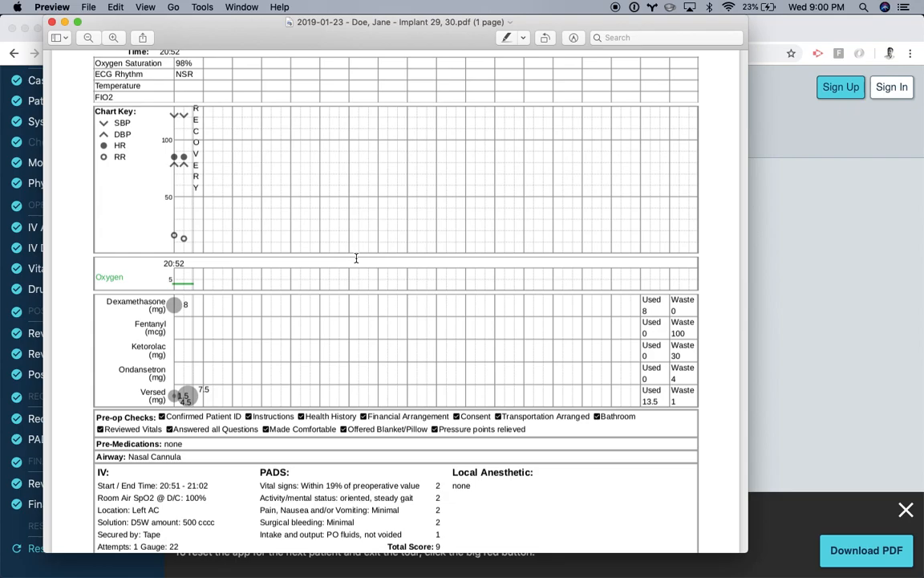
scroll(356, 258, "up", 7)
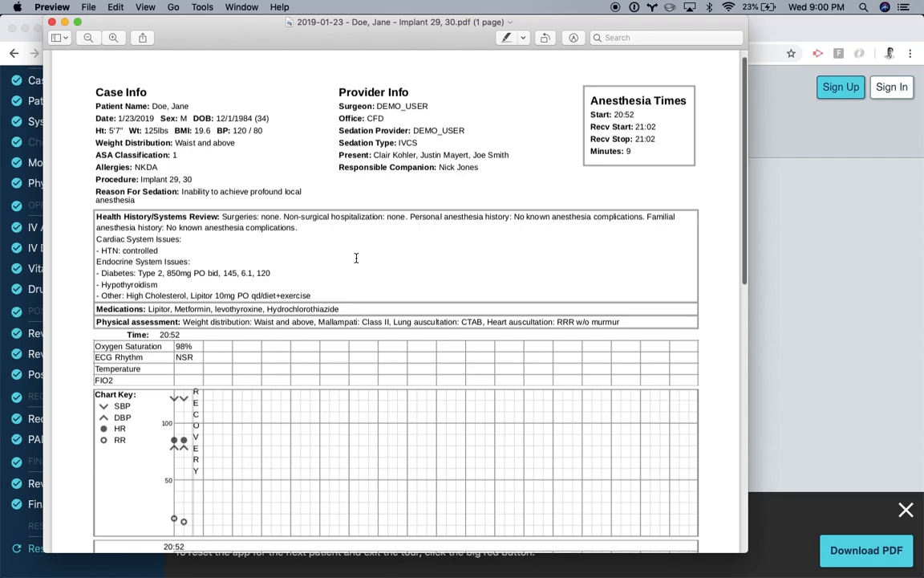
Read through the PDF report's vitals chart, drug usage and waste, IV and PADS details and notes, and return to the case info
scroll(356, 257, "down", 8)
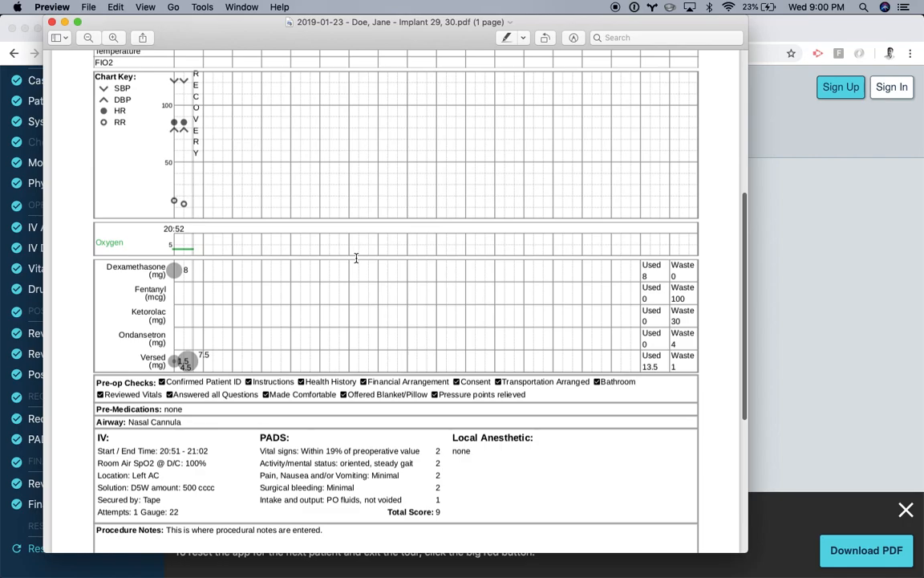
scroll(356, 258, "down", 7)
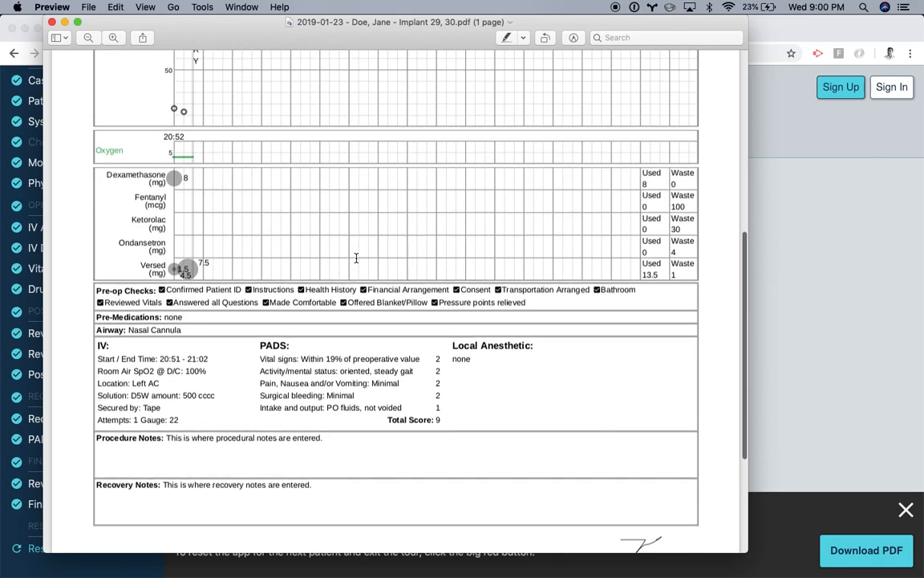
scroll(356, 257, "up", 11)
scroll(356, 258, "up", 4)
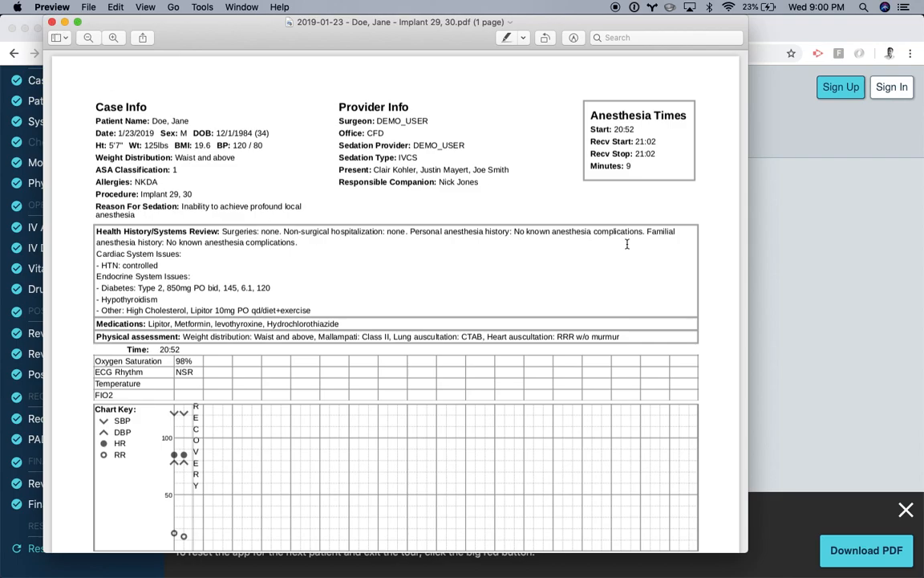
Switch back to Chrome, look over the IV Drugs Drawn record and the final report preview, and close the preview
left_click(780, 262)
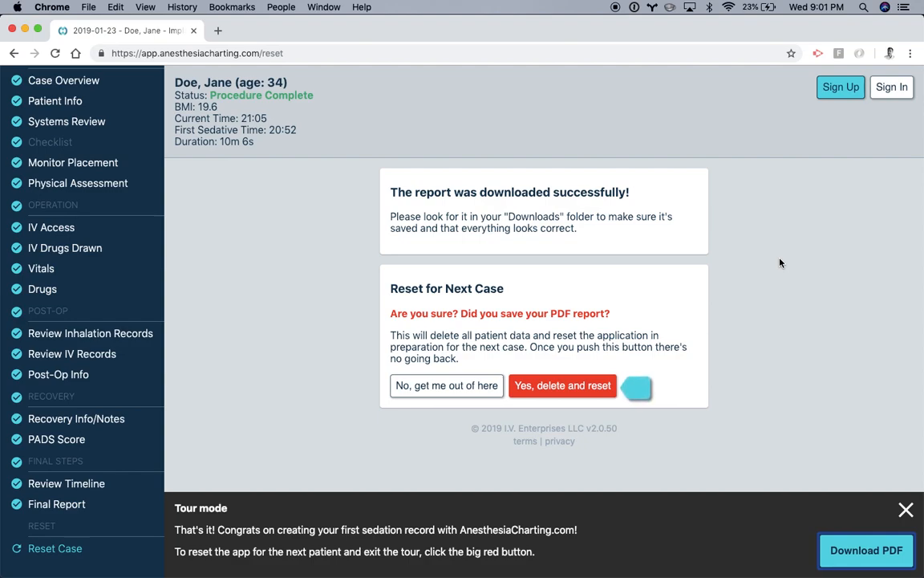
left_click(88, 249)
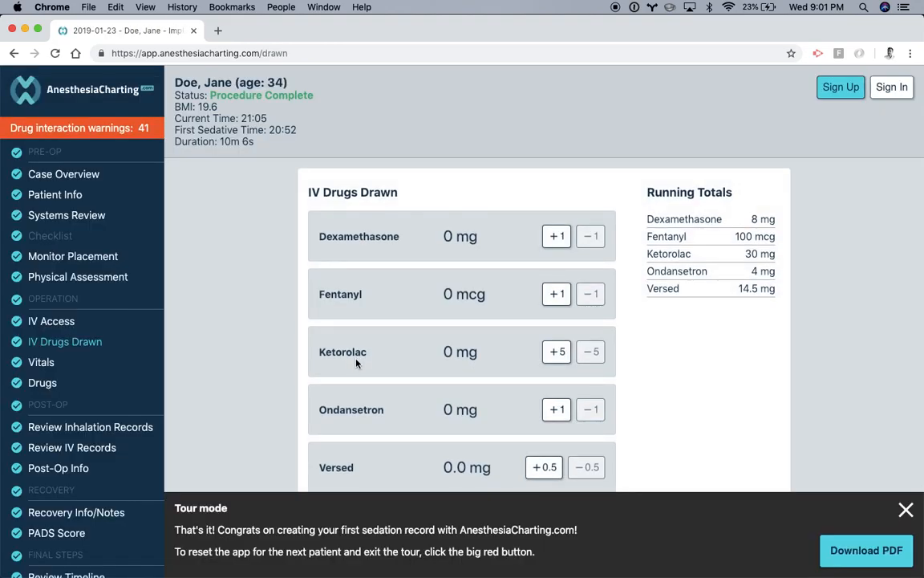
scroll(97, 349, "down", 3)
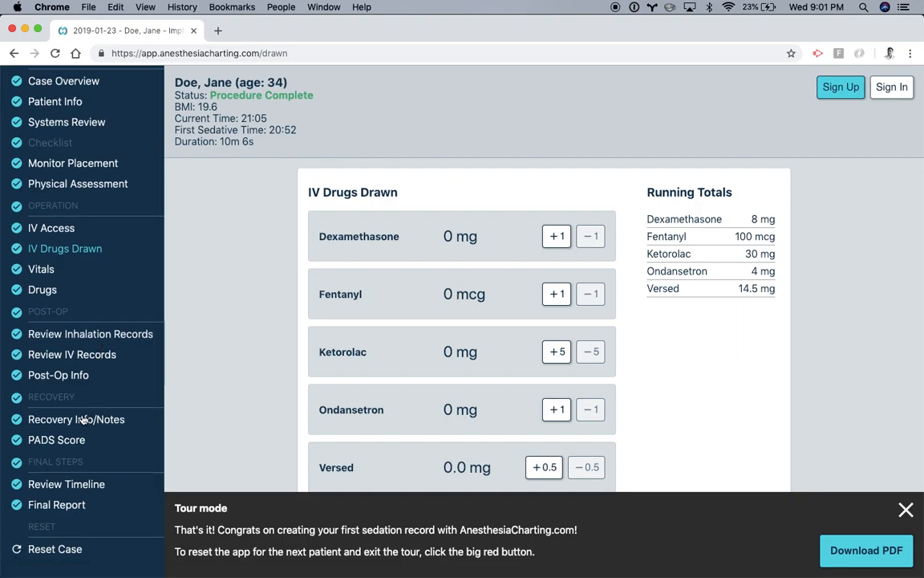
left_click(48, 505)
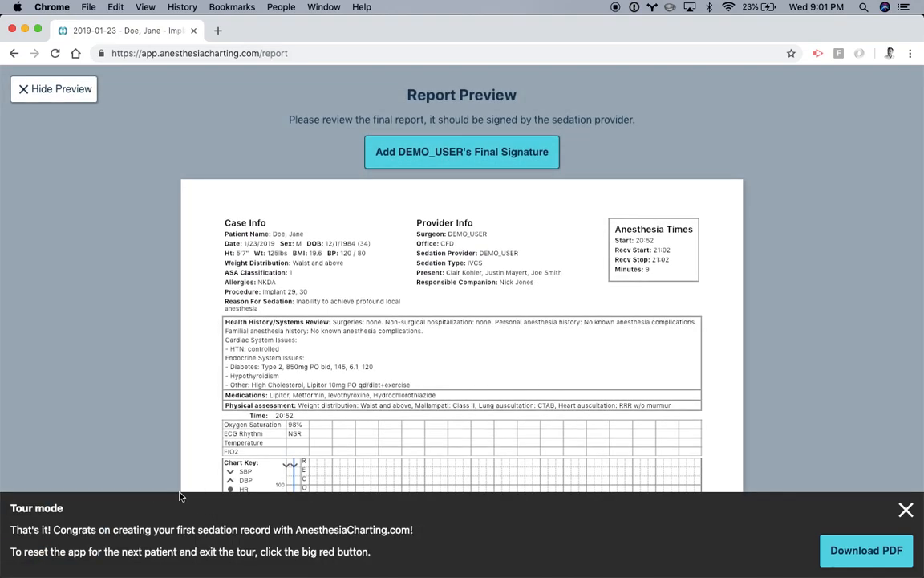
left_click(61, 95)
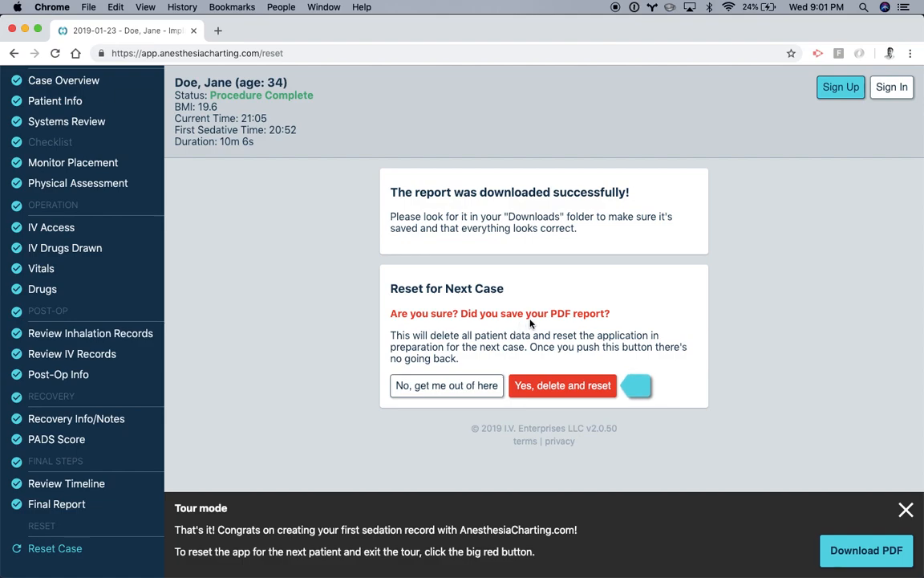
Read the reset warning and confirm deleting all patient data and resetting the application for the next case
left_click_drag(431, 336, 580, 339)
left_click(581, 342)
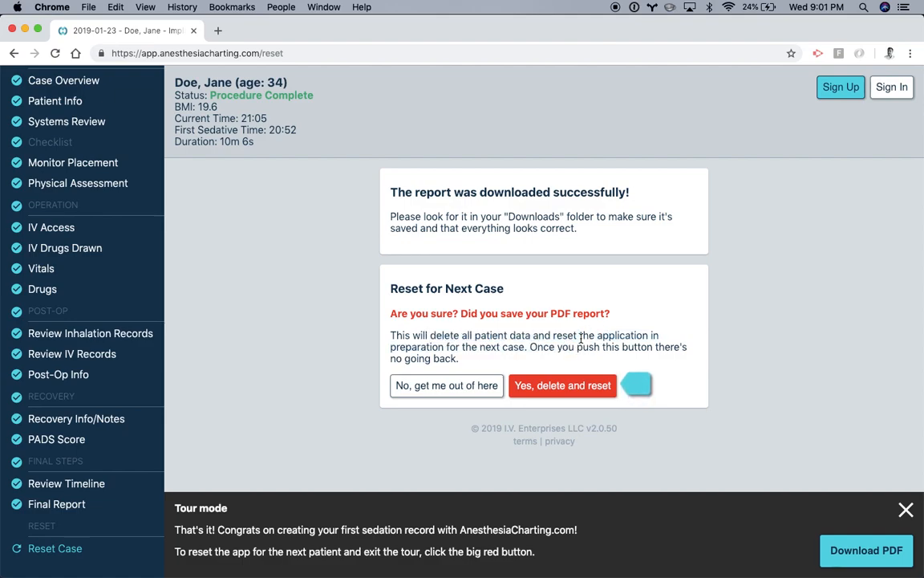
left_click(564, 386)
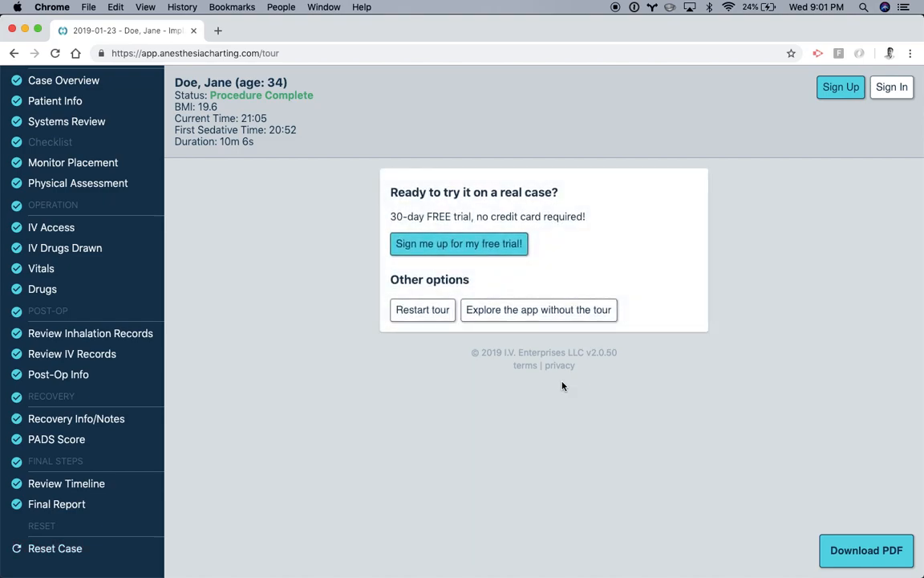